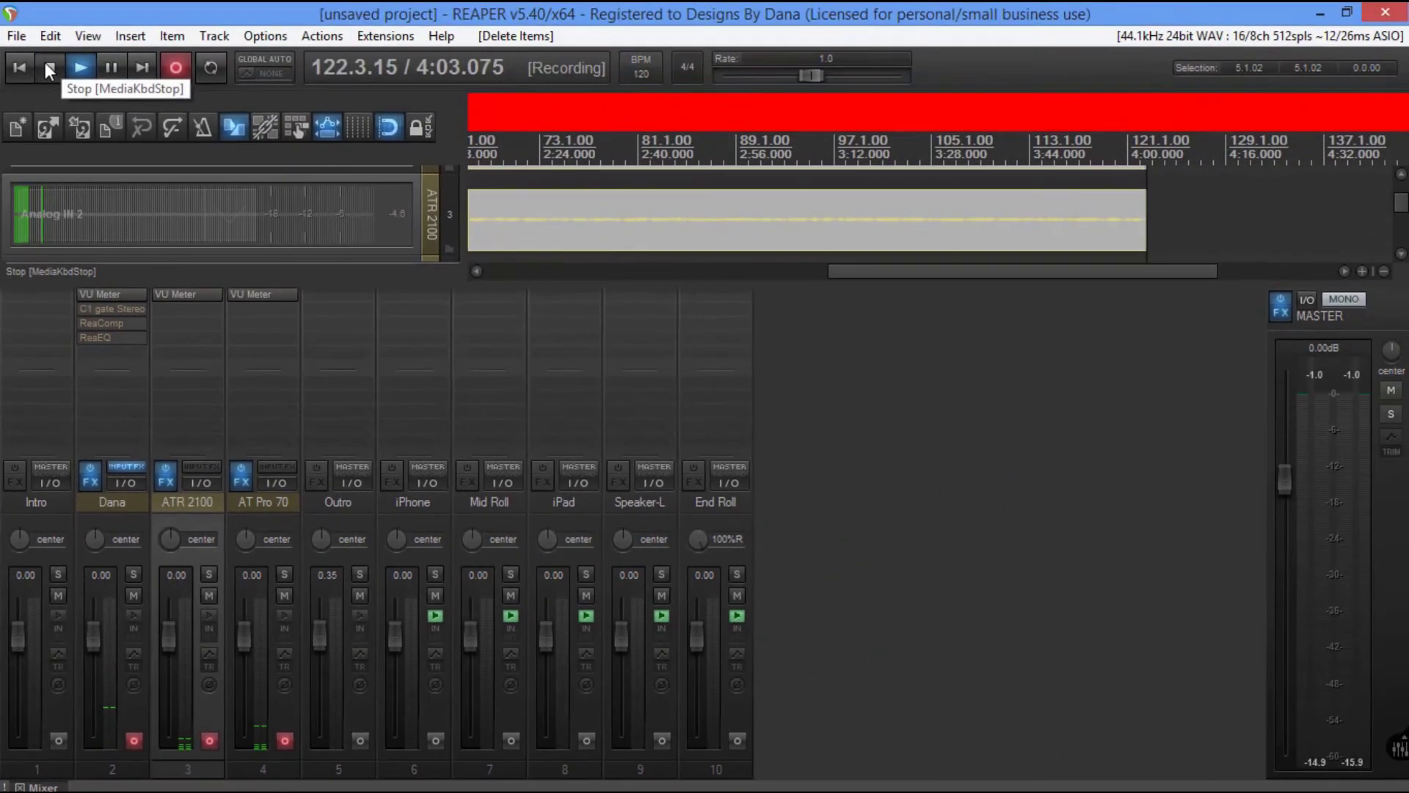
# - Stop the recording and save all three recorded WAV files
pyautogui.click(48, 66)
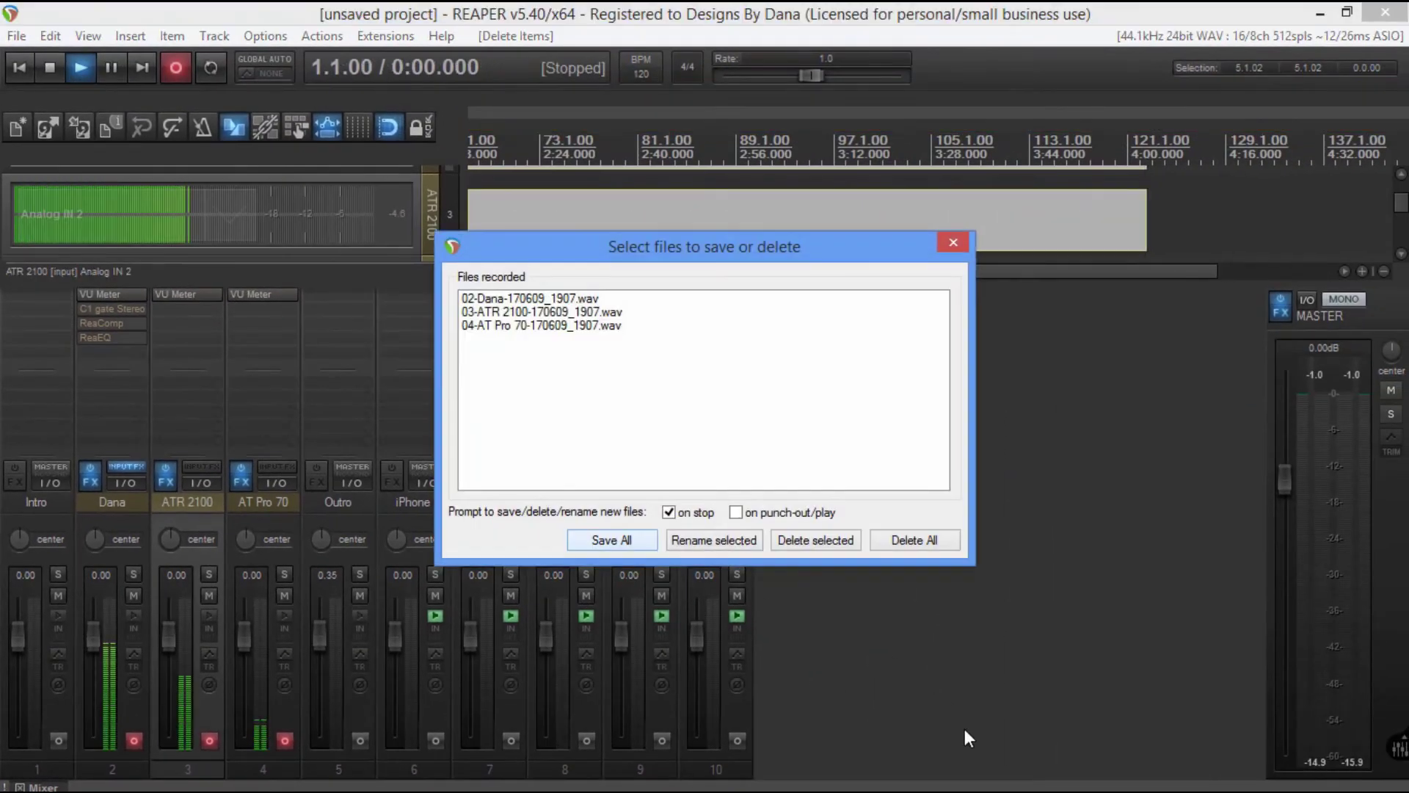
pyautogui.click(614, 545)
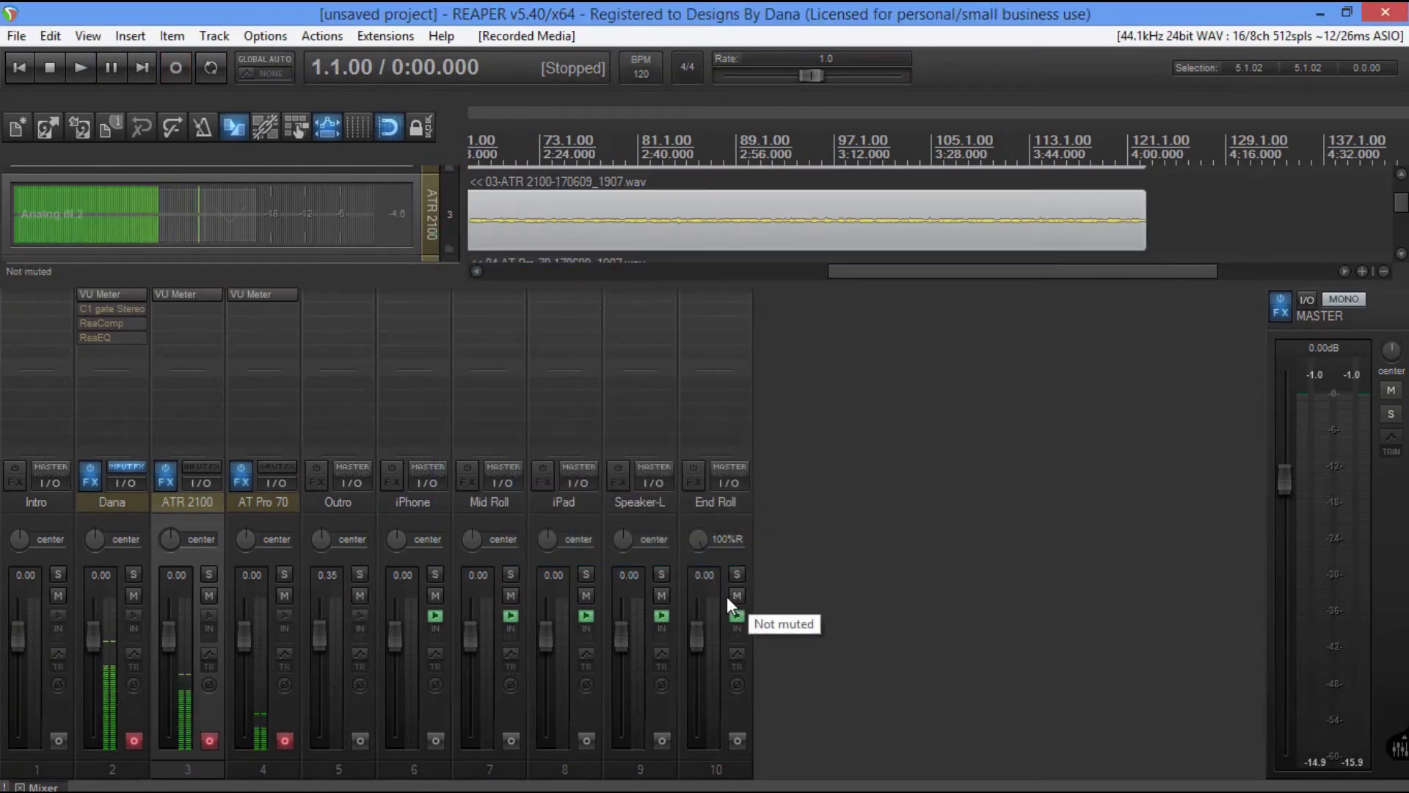
# - Mute the Outro and Intro tracks and move the Outro track after End Roll, to the end of the track order
pyautogui.click(360, 596)
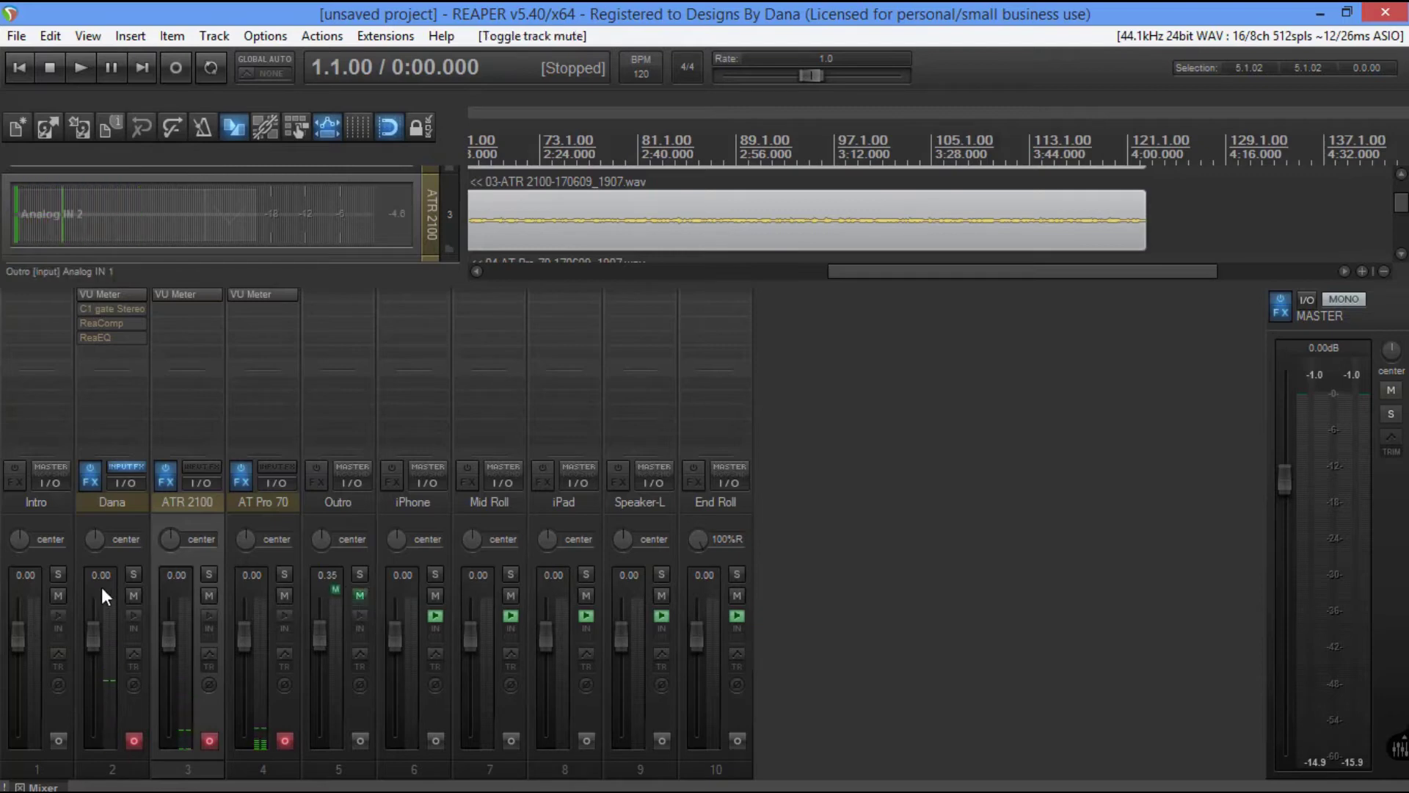
pyautogui.click(59, 591)
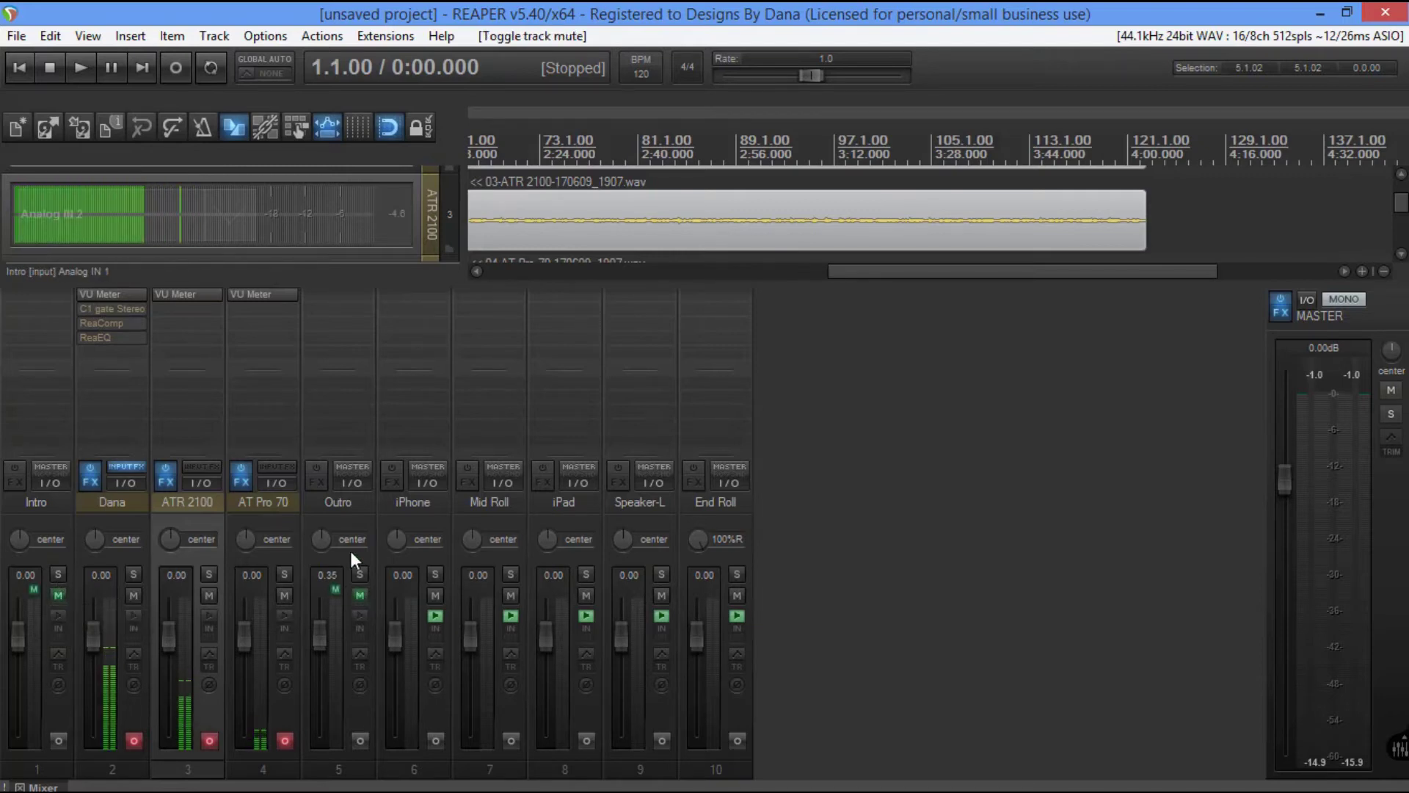
pyautogui.click(342, 524)
pyautogui.moveTo(342, 524); pyautogui.dragTo(768, 533)
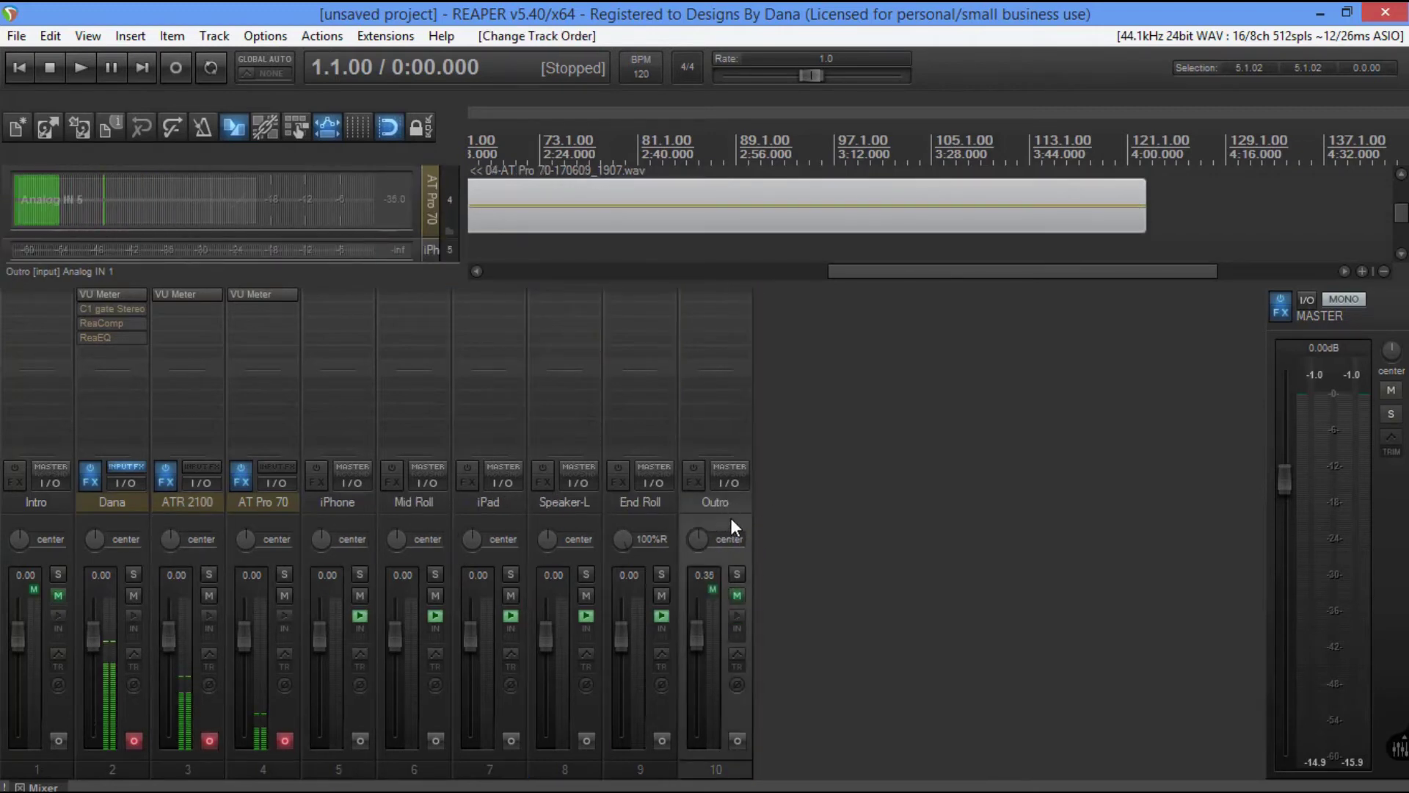
# - Disarm recording on track 2, the ATR 2100 track and the AT Pro 70 track
pyautogui.click(135, 741)
pyautogui.click(209, 740)
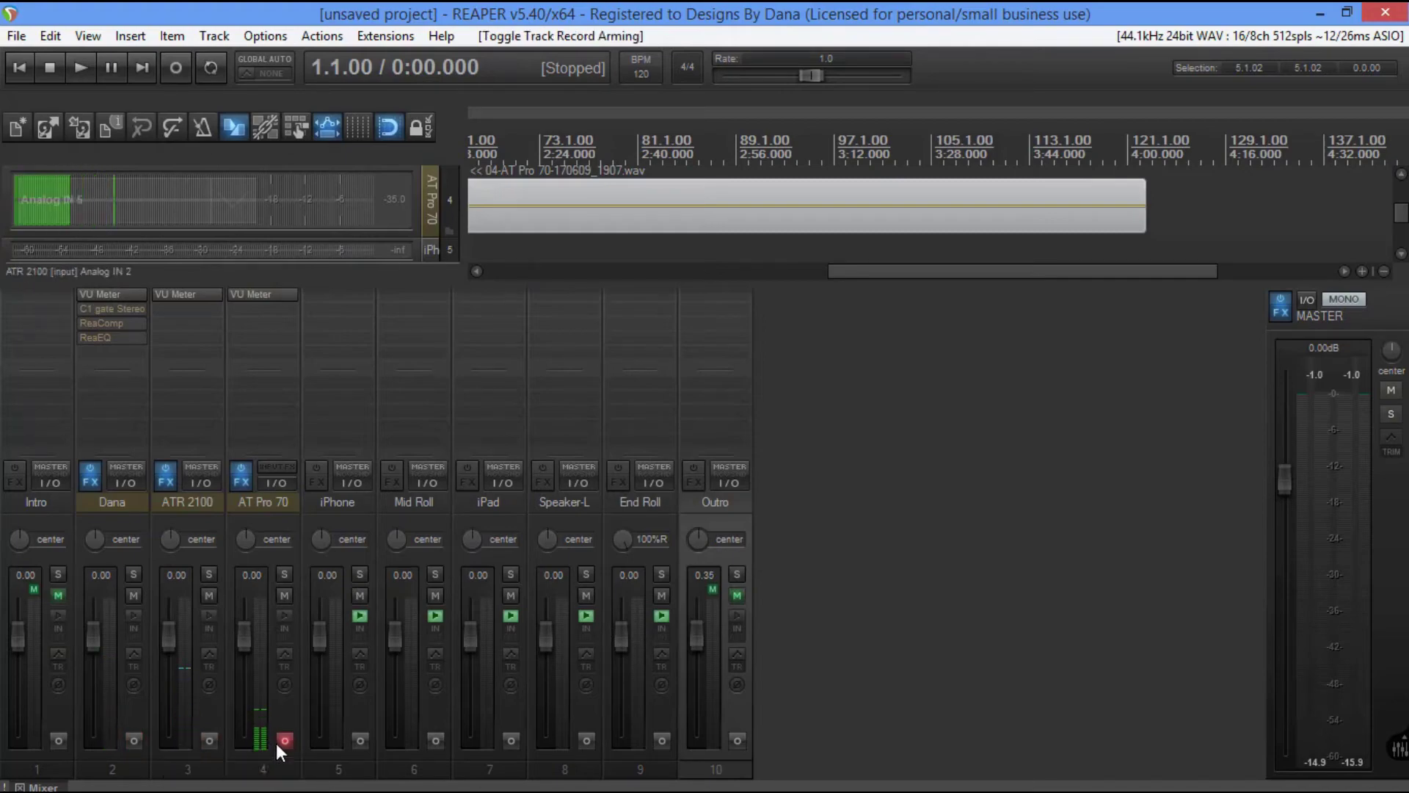
pyautogui.click(281, 741)
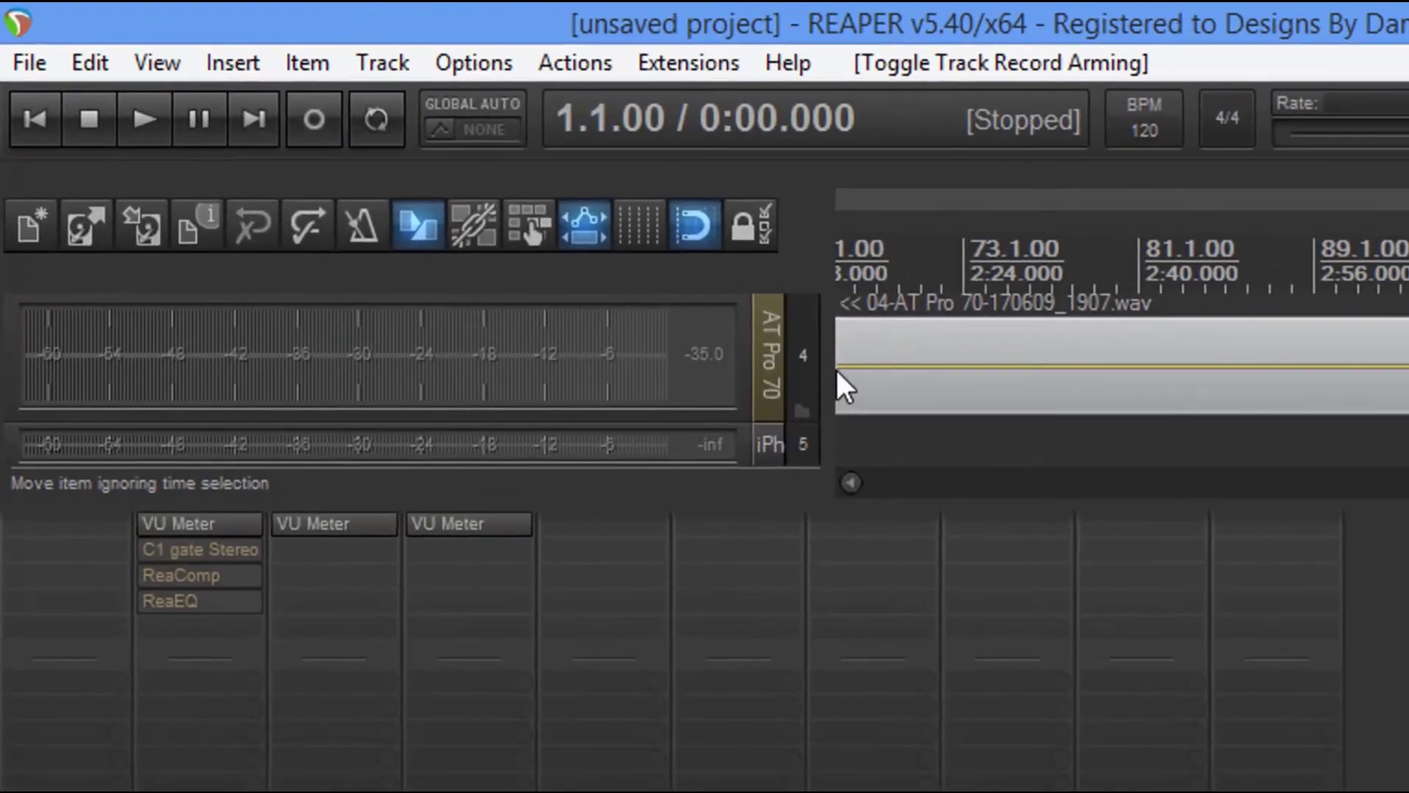
# - Enlarge the arrange view by collapsing the track control area and reducing the mixer's height
pyautogui.moveTo(826, 371); pyautogui.dragTo(9, 355)
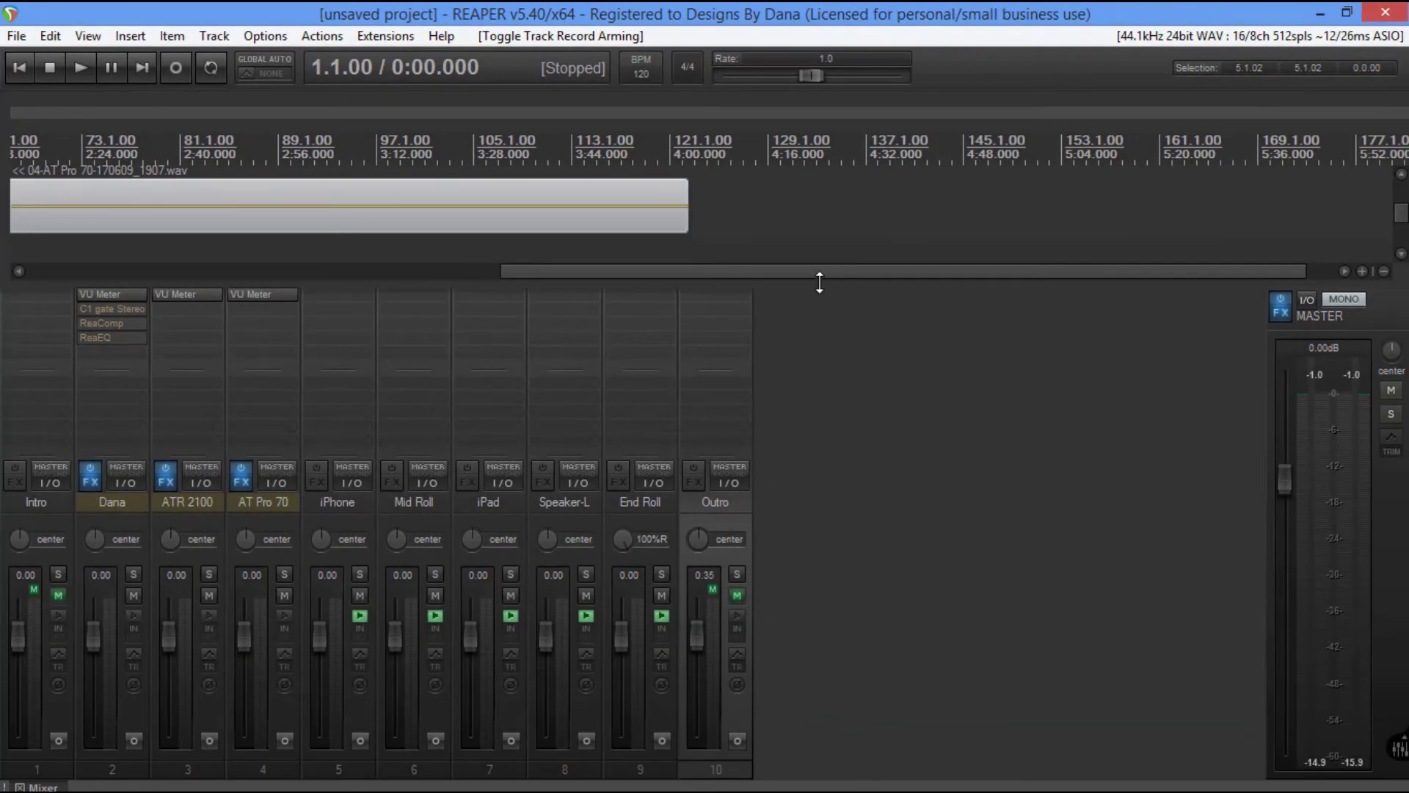
pyautogui.moveTo(820, 282); pyautogui.dragTo(822, 620)
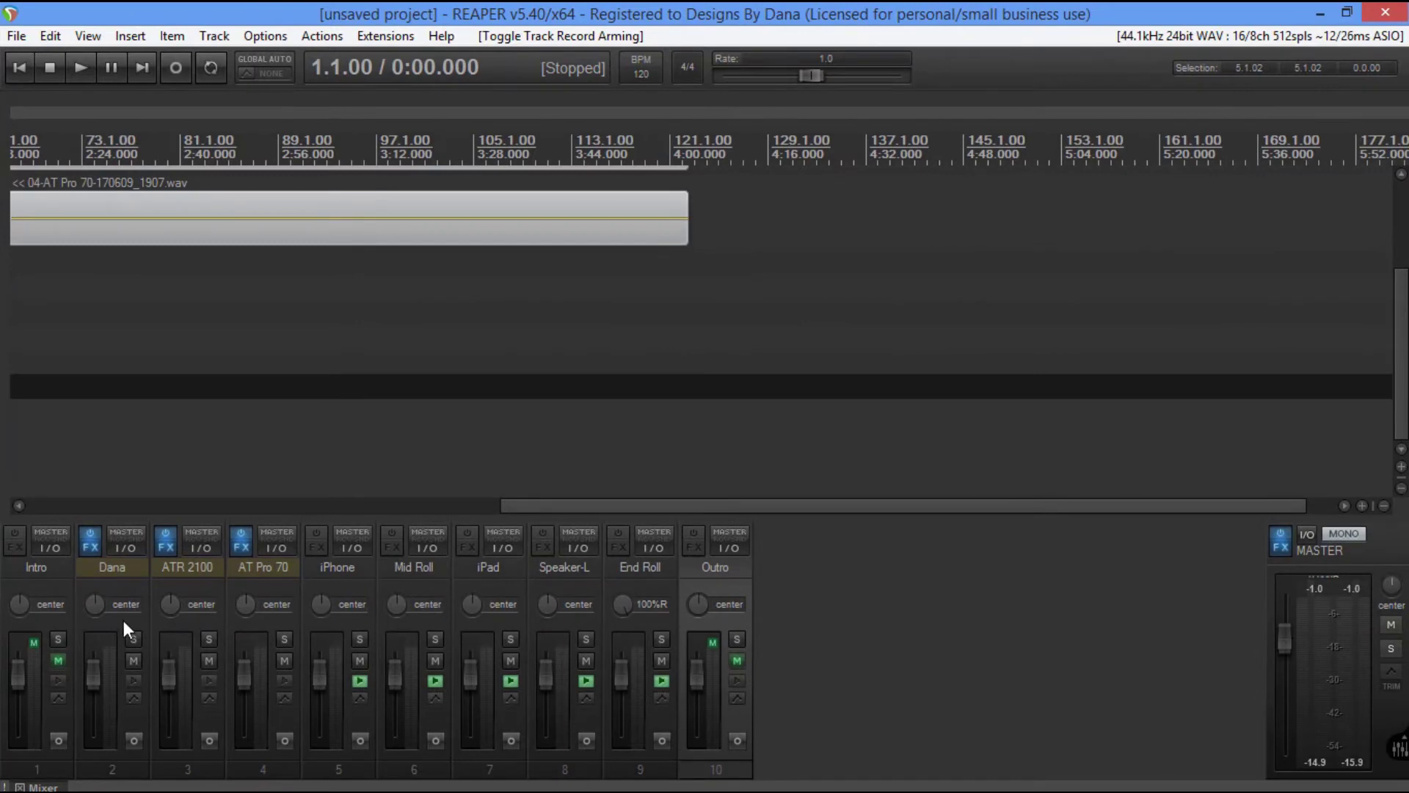
# - Select track 2, the ATR 2100 track and the AT Pro 70 track in the mixer
pyautogui.click(129, 595)
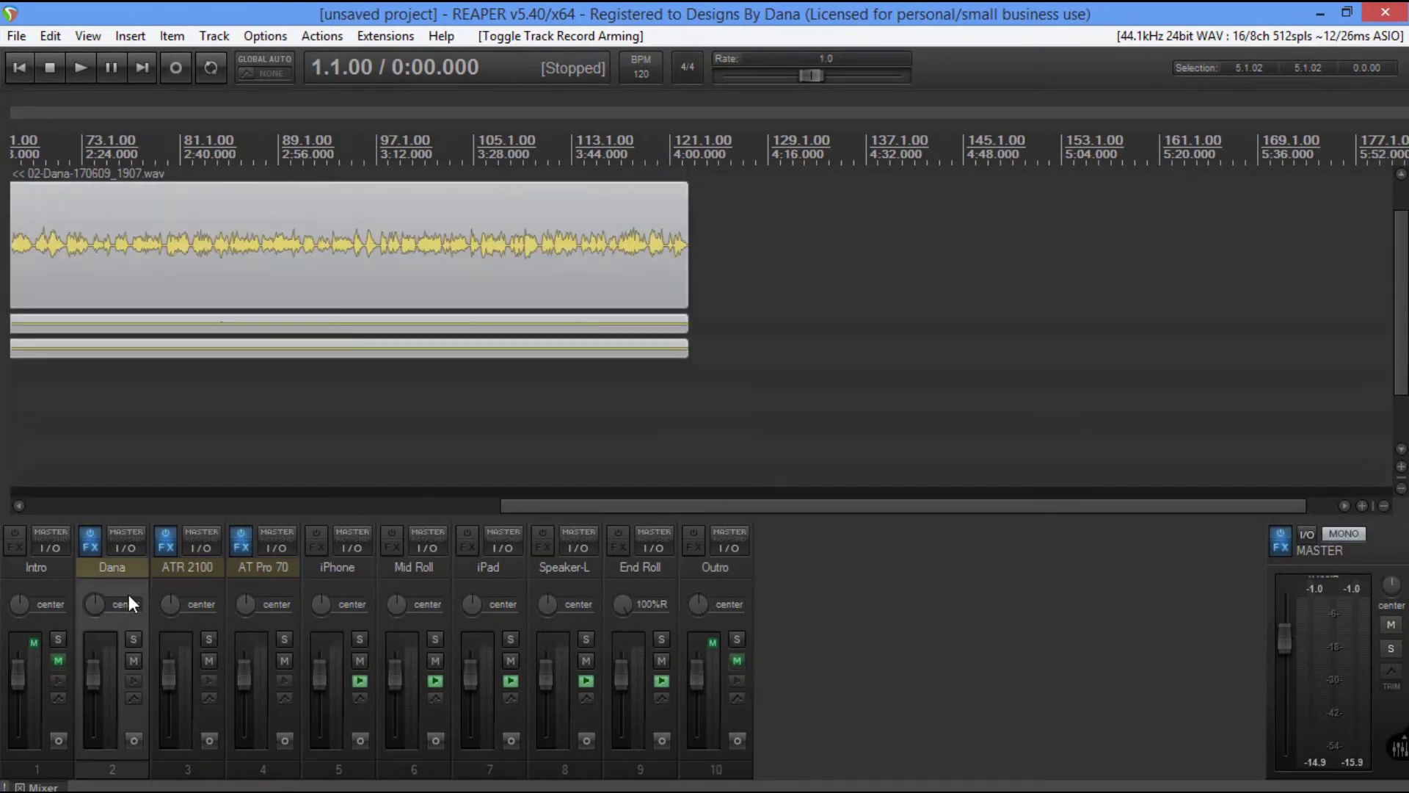
pyautogui.click(192, 589)
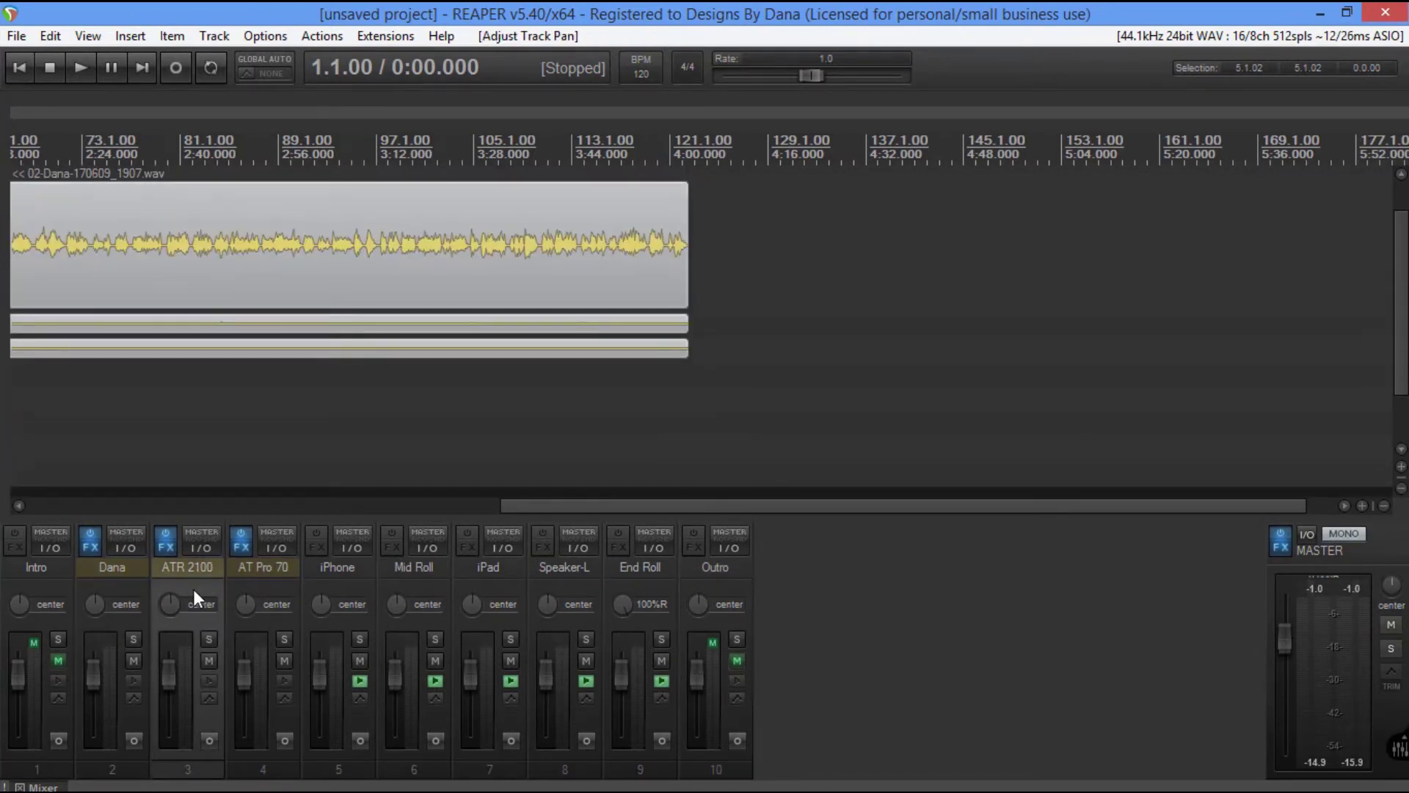
pyautogui.click(285, 584)
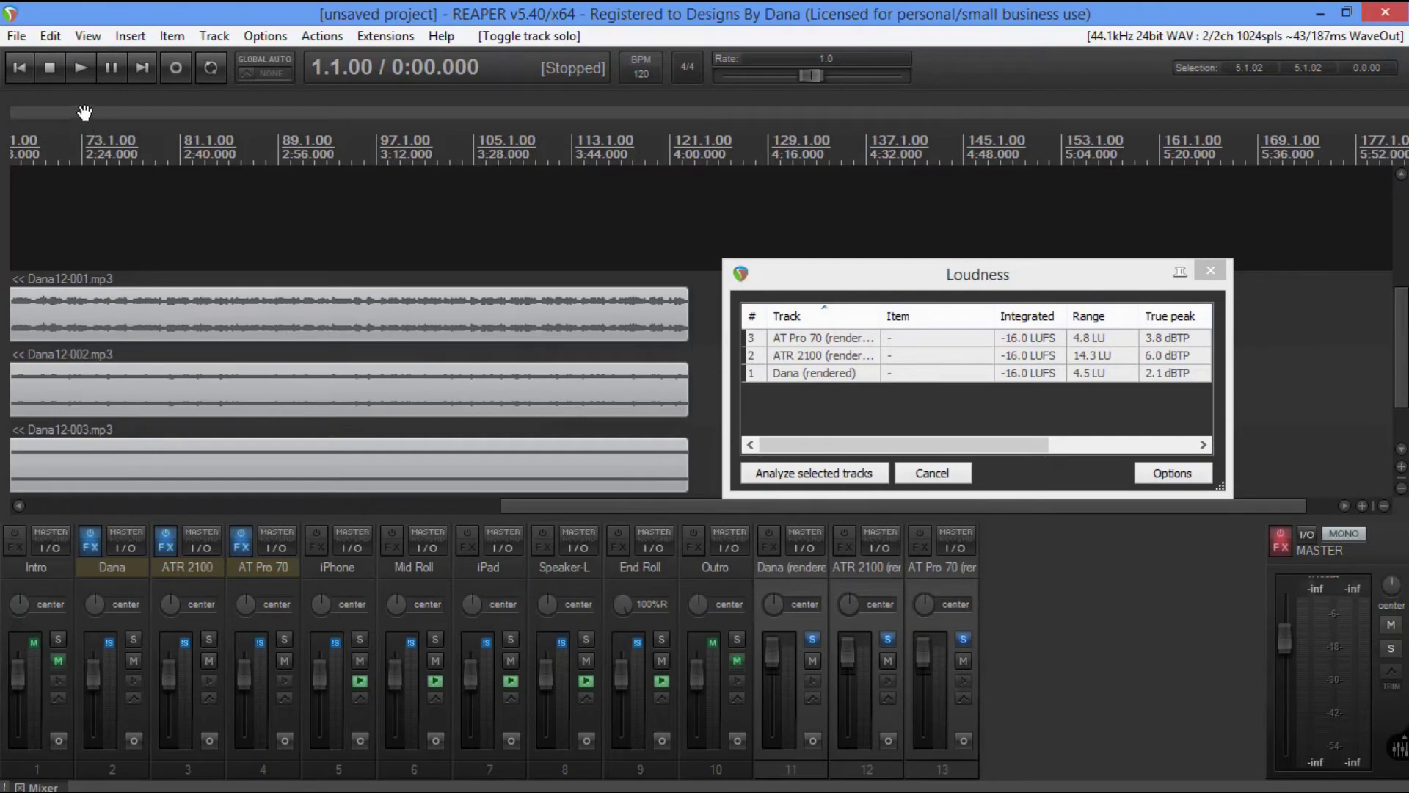
# - Play the three soloed rendered tracks and reset the clip indicator on rendered track 11
pyautogui.click(76, 65)
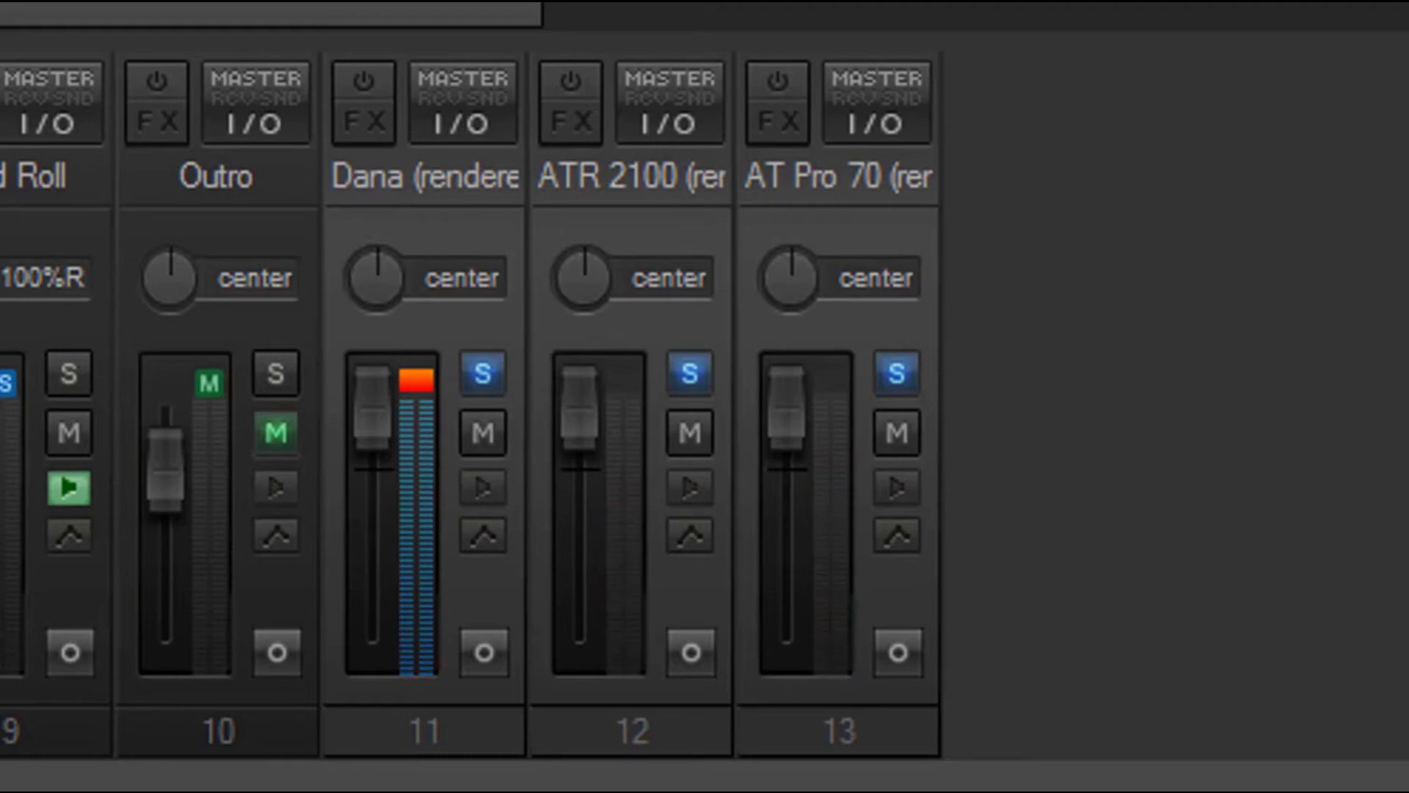
pyautogui.click(430, 385)
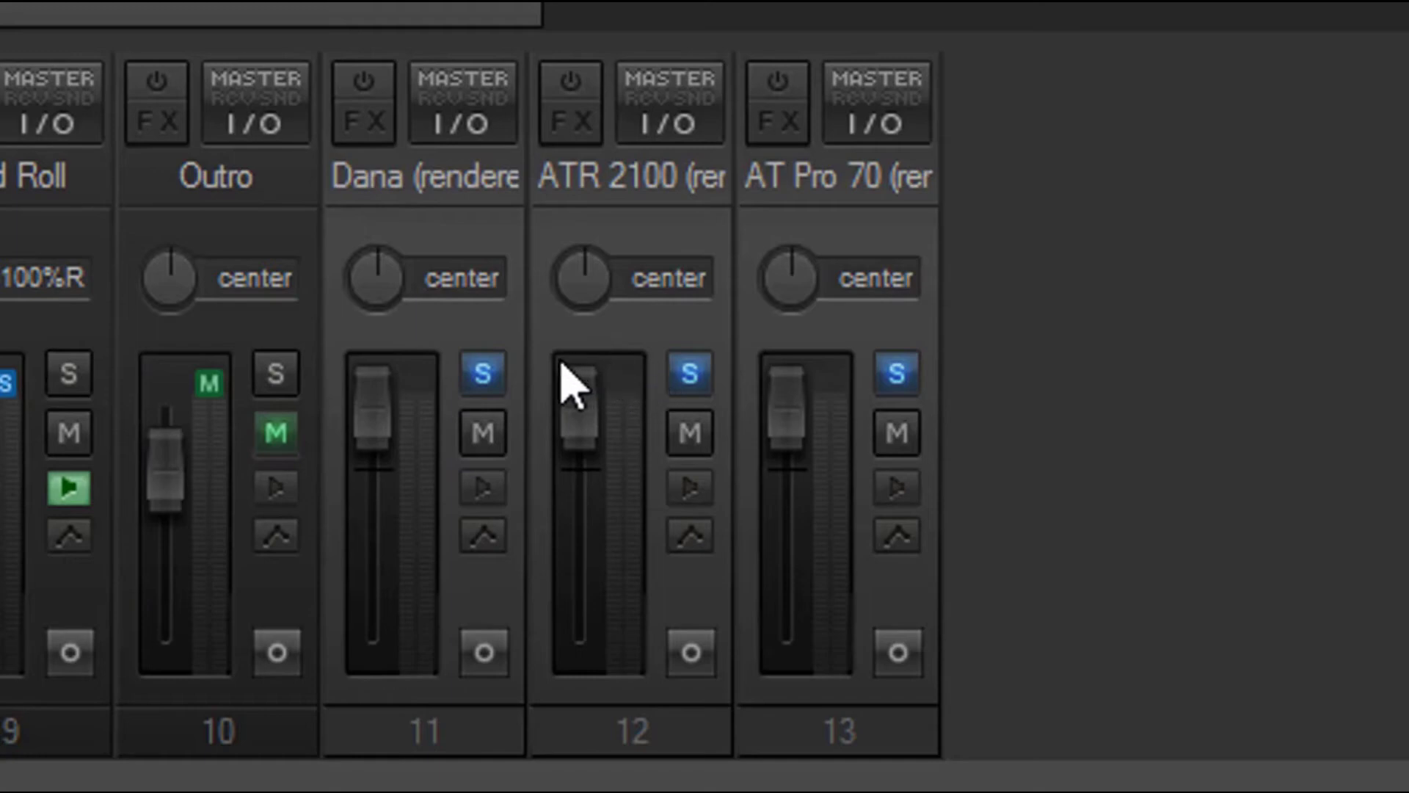
# - Leave only rendered track 11 soloed by unsoloing the rendered ATR 2100 and AT Pro 70 tracks, and play it briefly
pyautogui.click(451, 317)
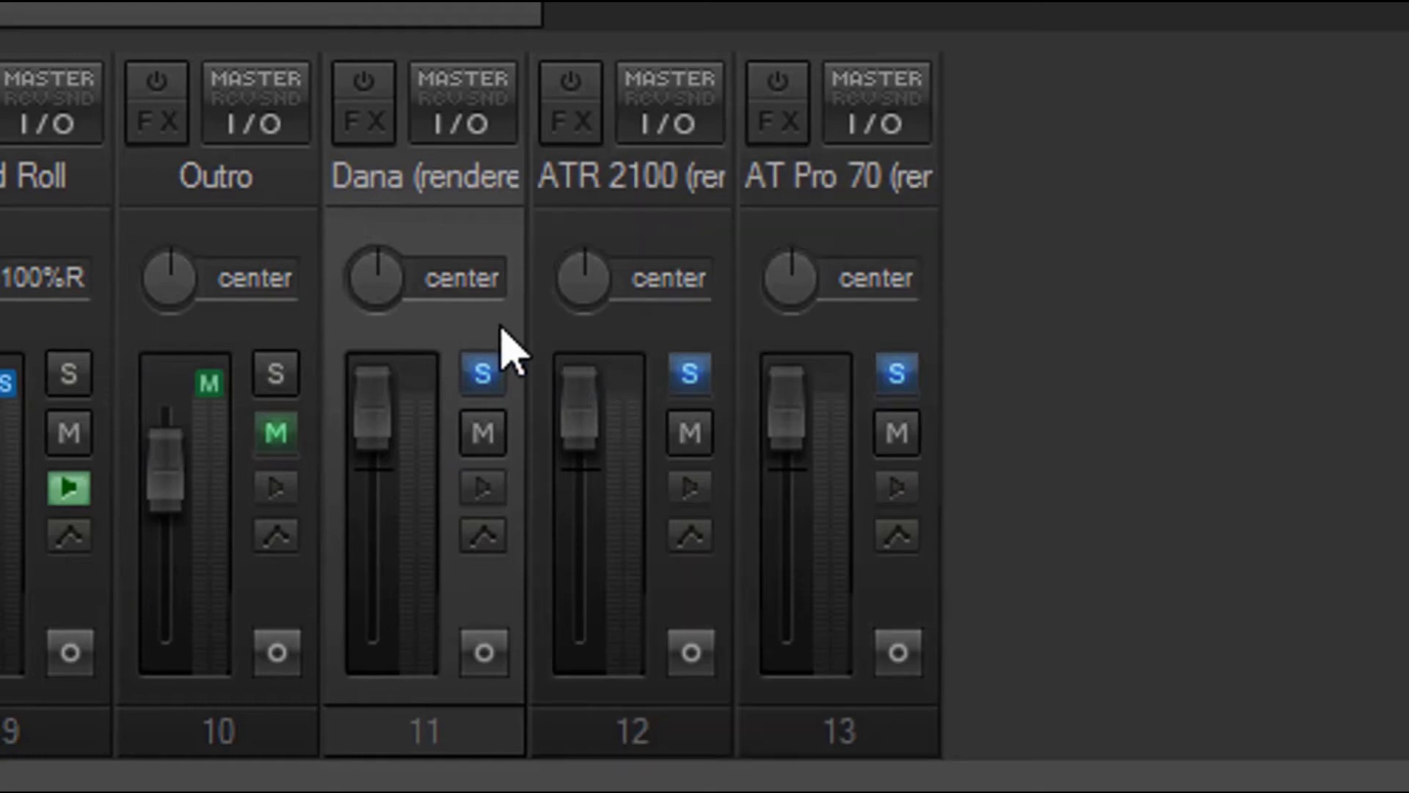
pyautogui.click(688, 374)
pyautogui.click(896, 375)
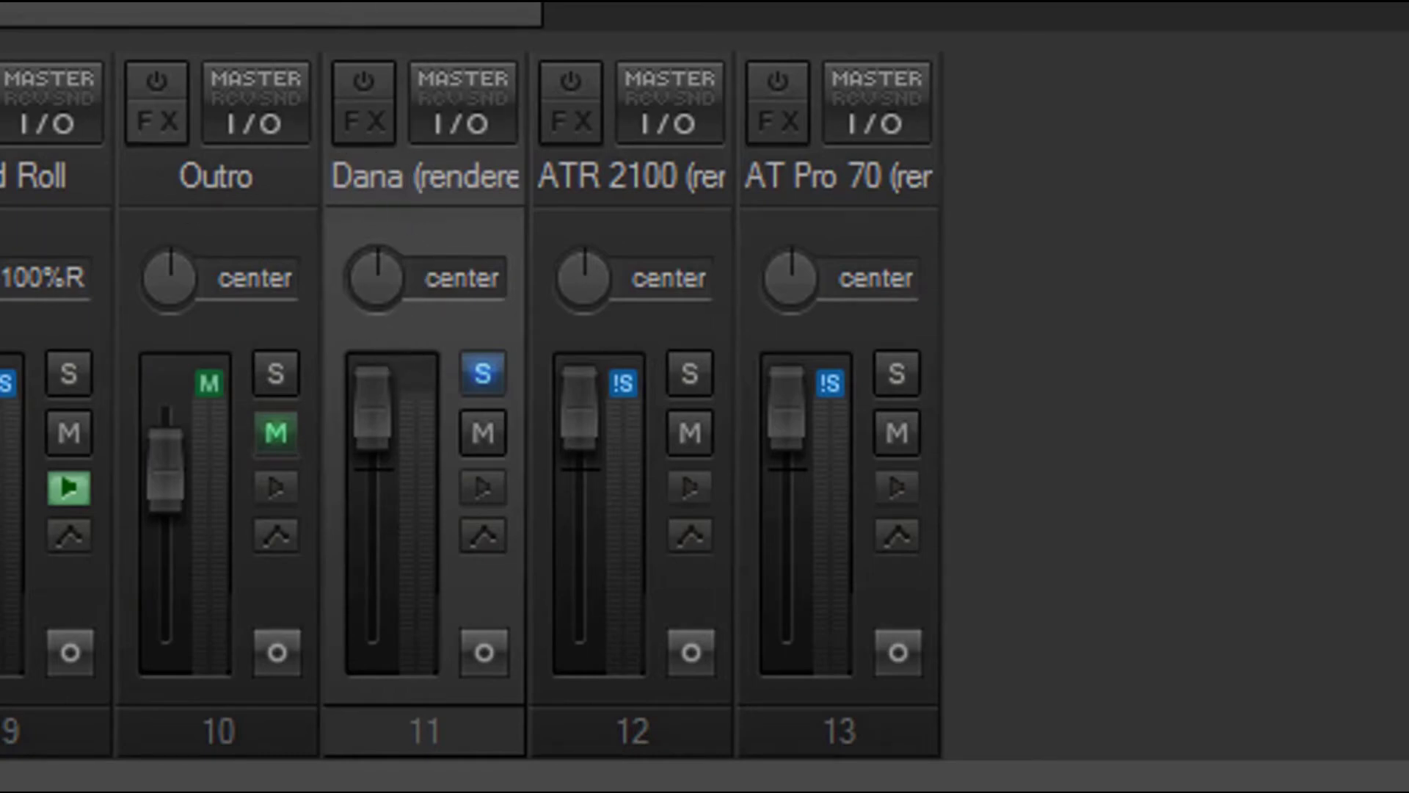
pyautogui.press('space')
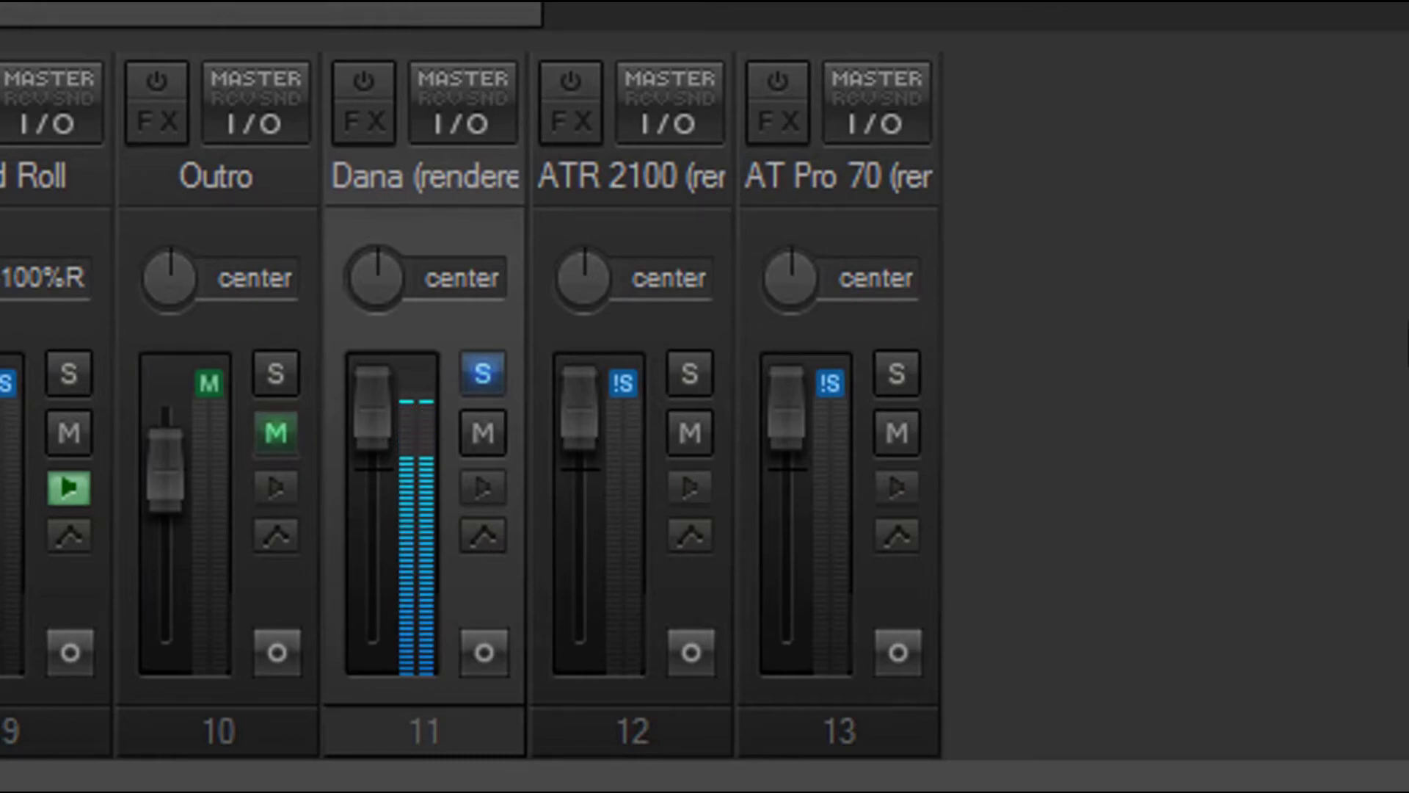
pyautogui.press('space')
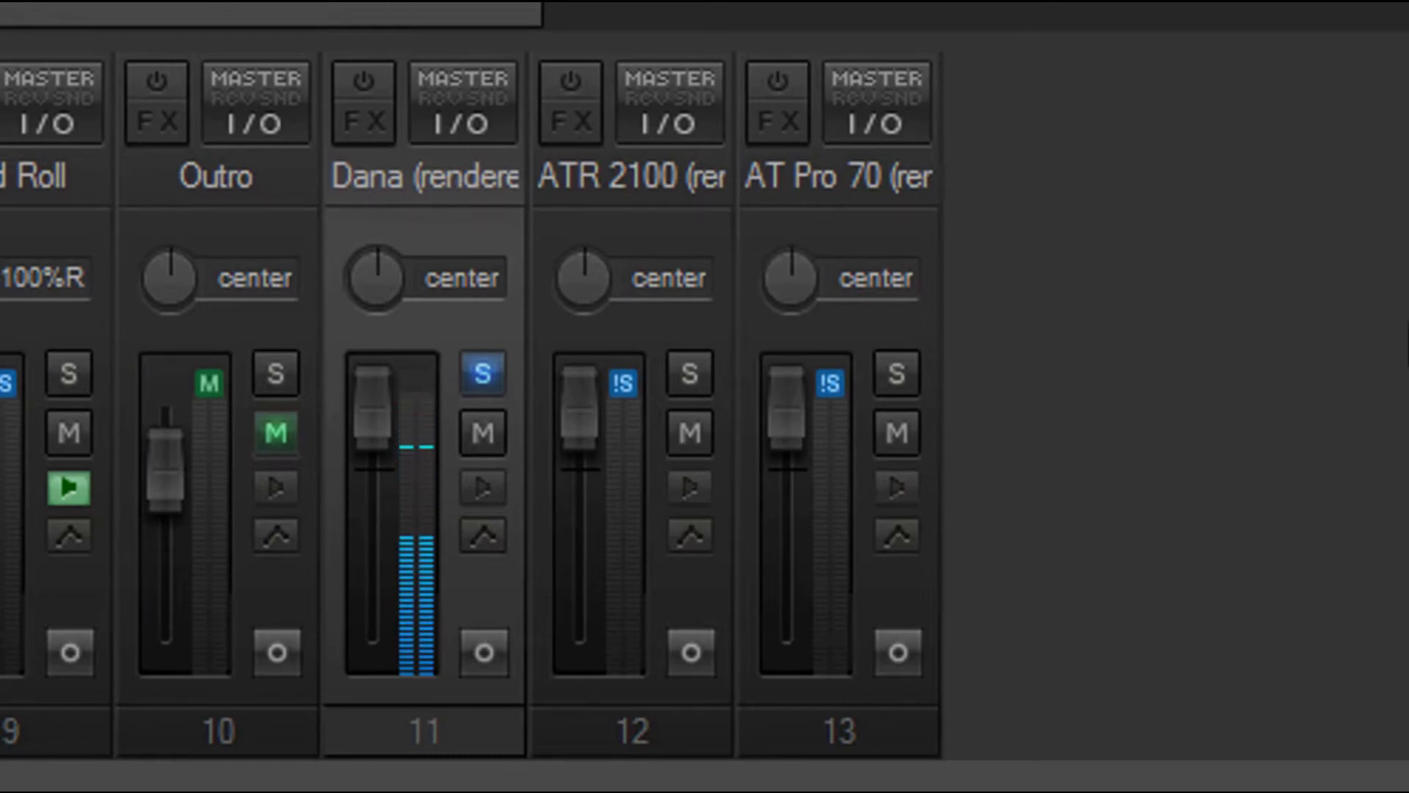
# - Solo the rendered ATR 2100 track alongside track 11 and play both to compare their track and master levels
pyautogui.click(692, 374)
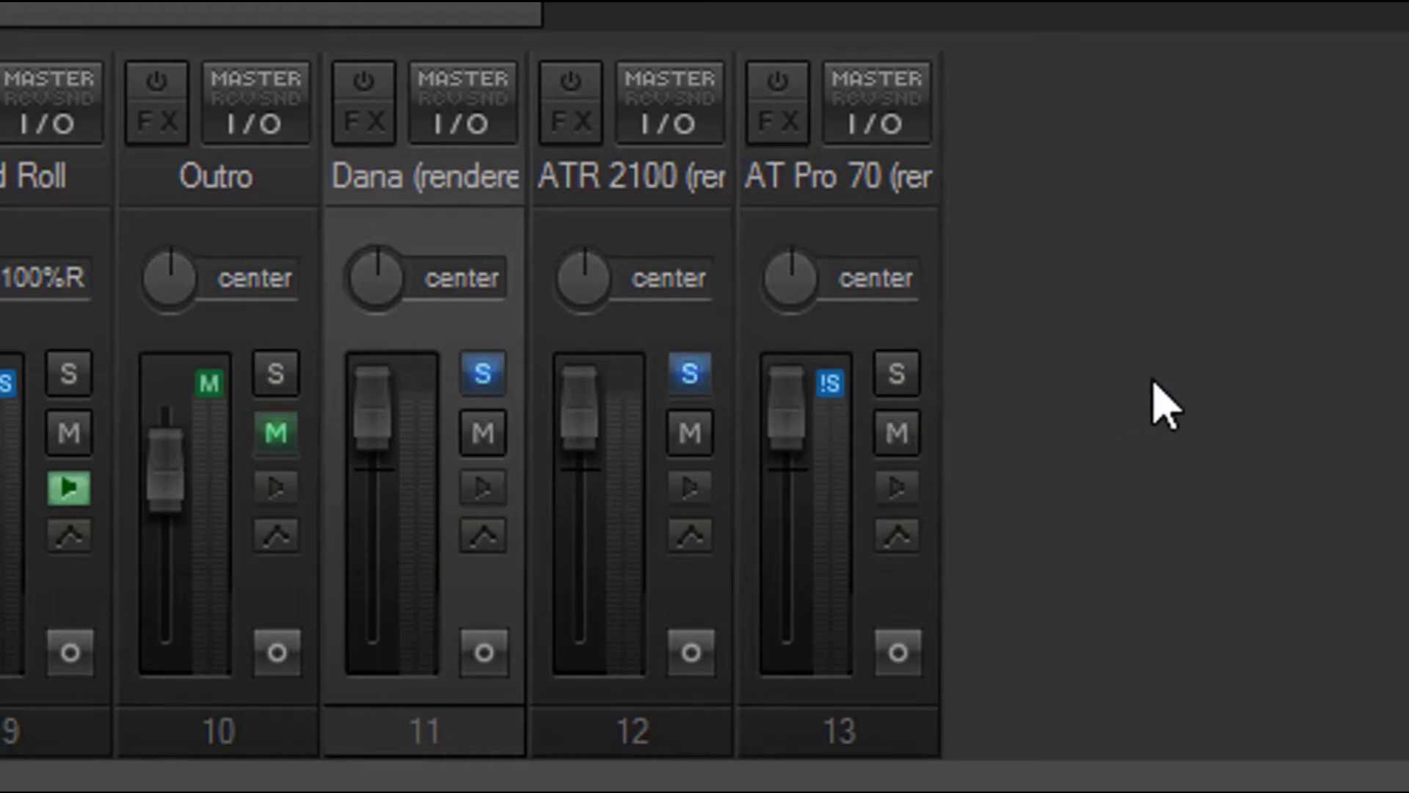
pyautogui.press('space')
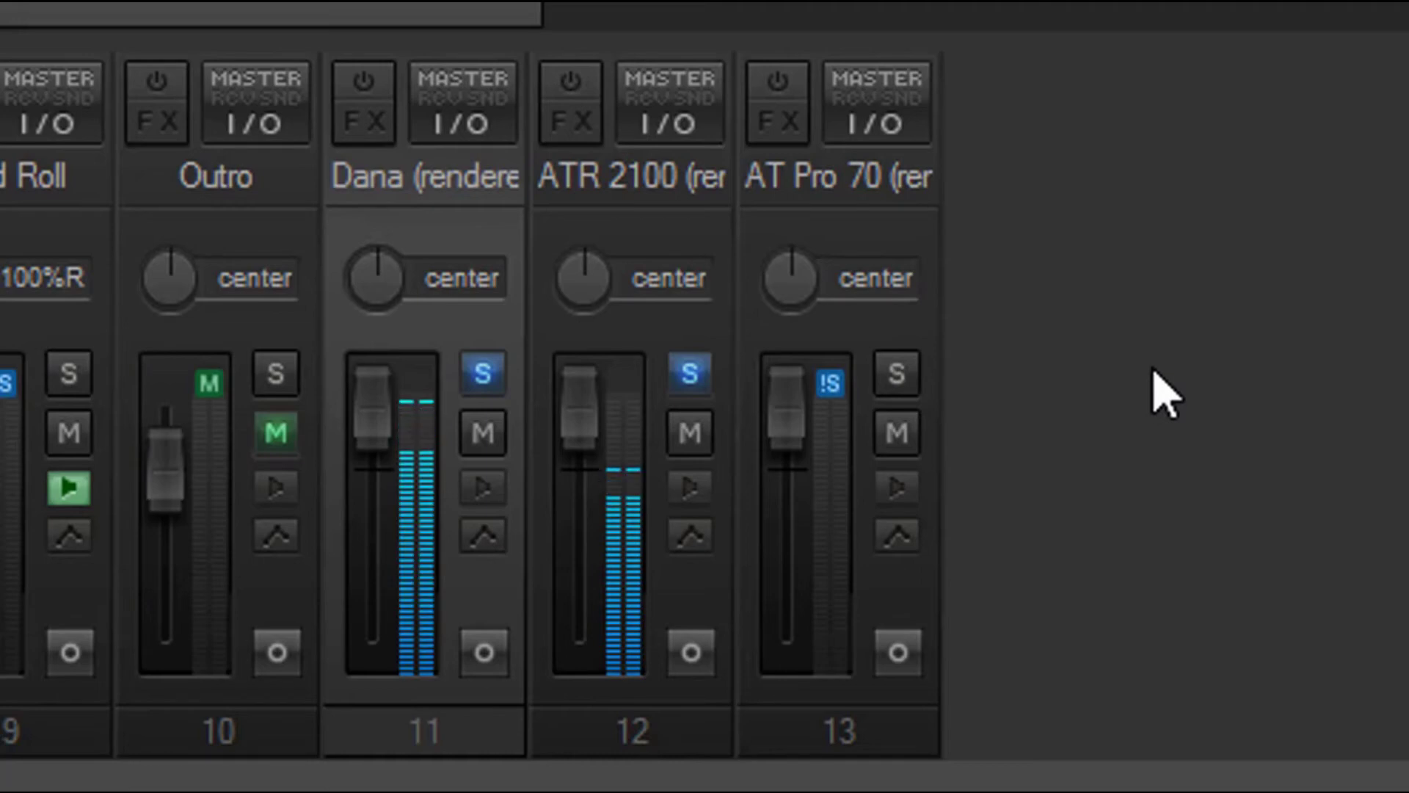
pyautogui.press('space')
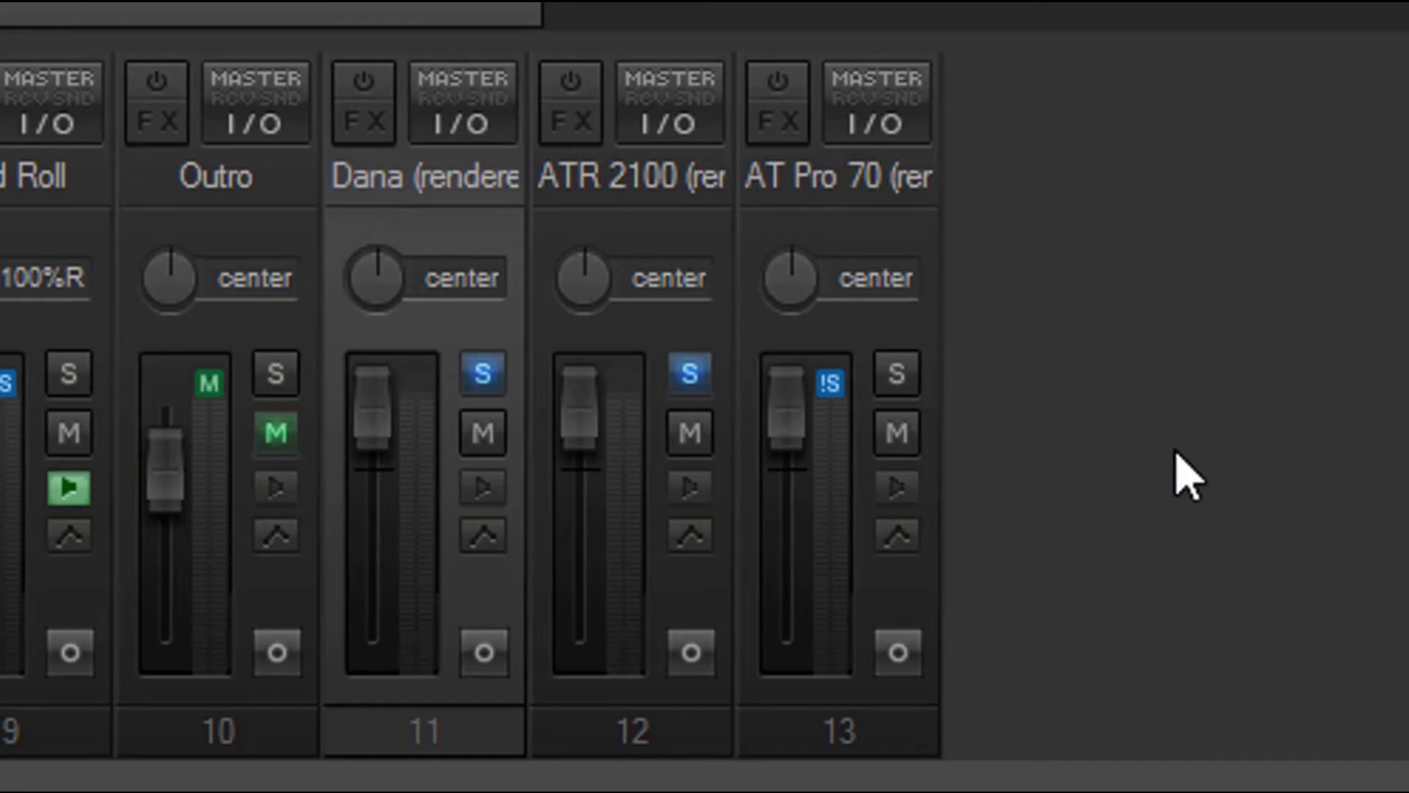
pyautogui.press('space')
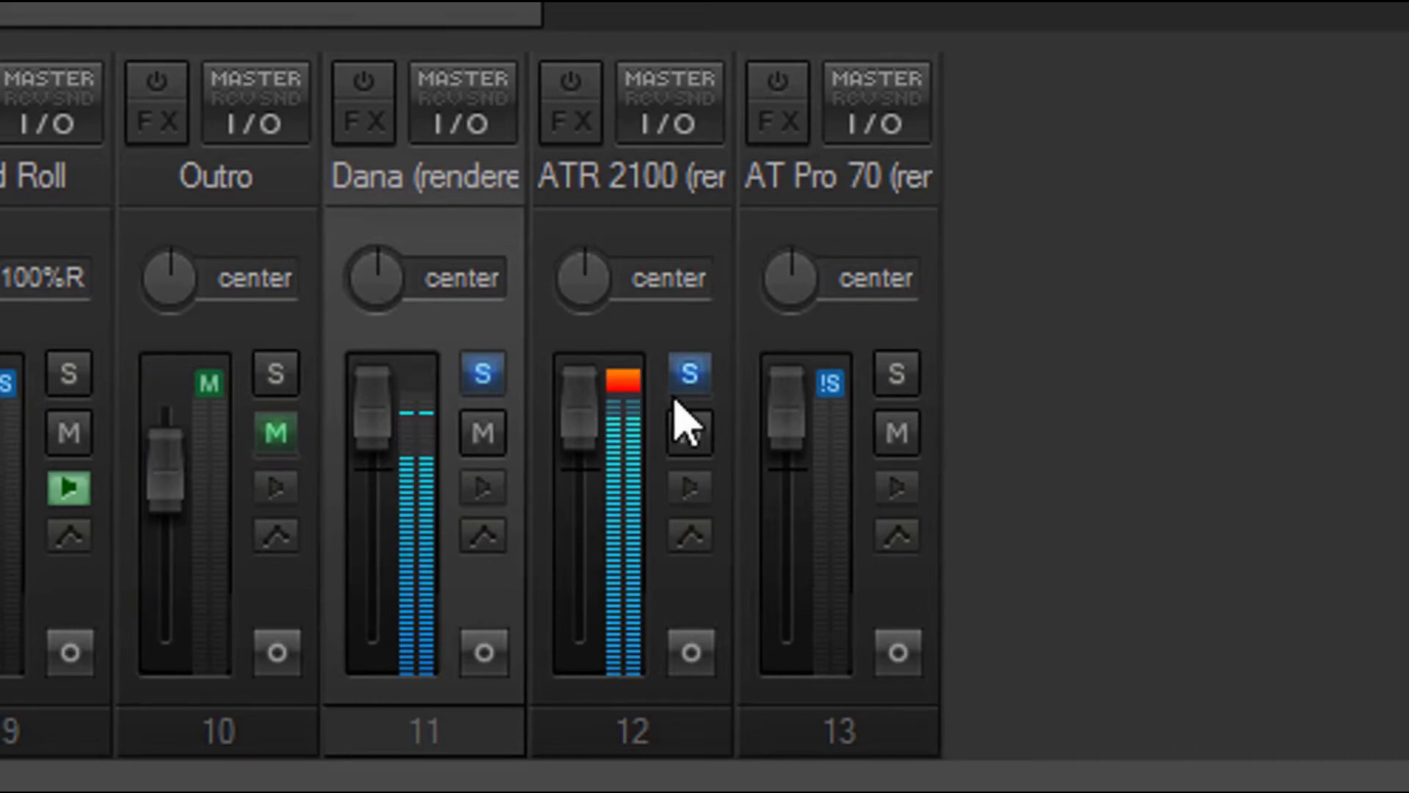
pyautogui.press('space')
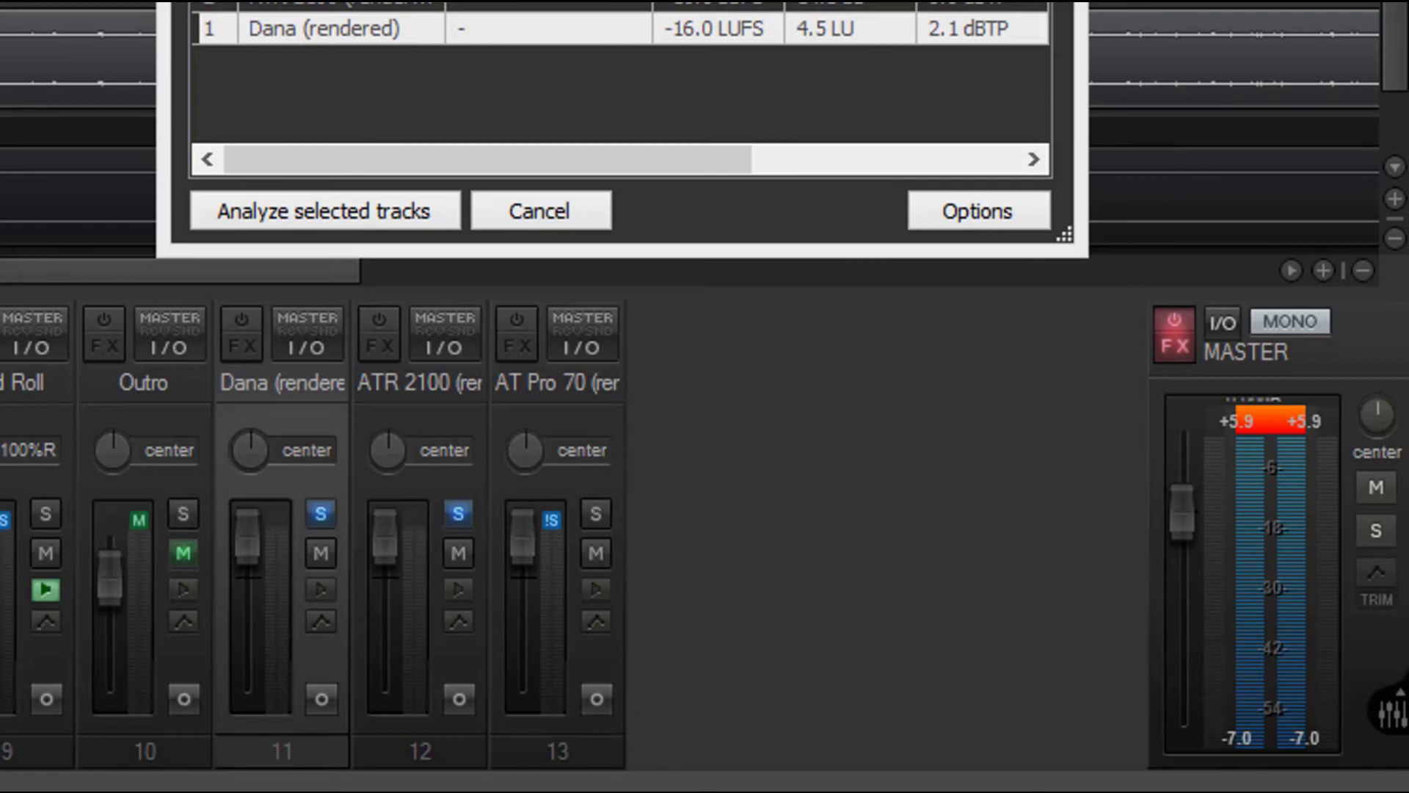
pyautogui.press('space')
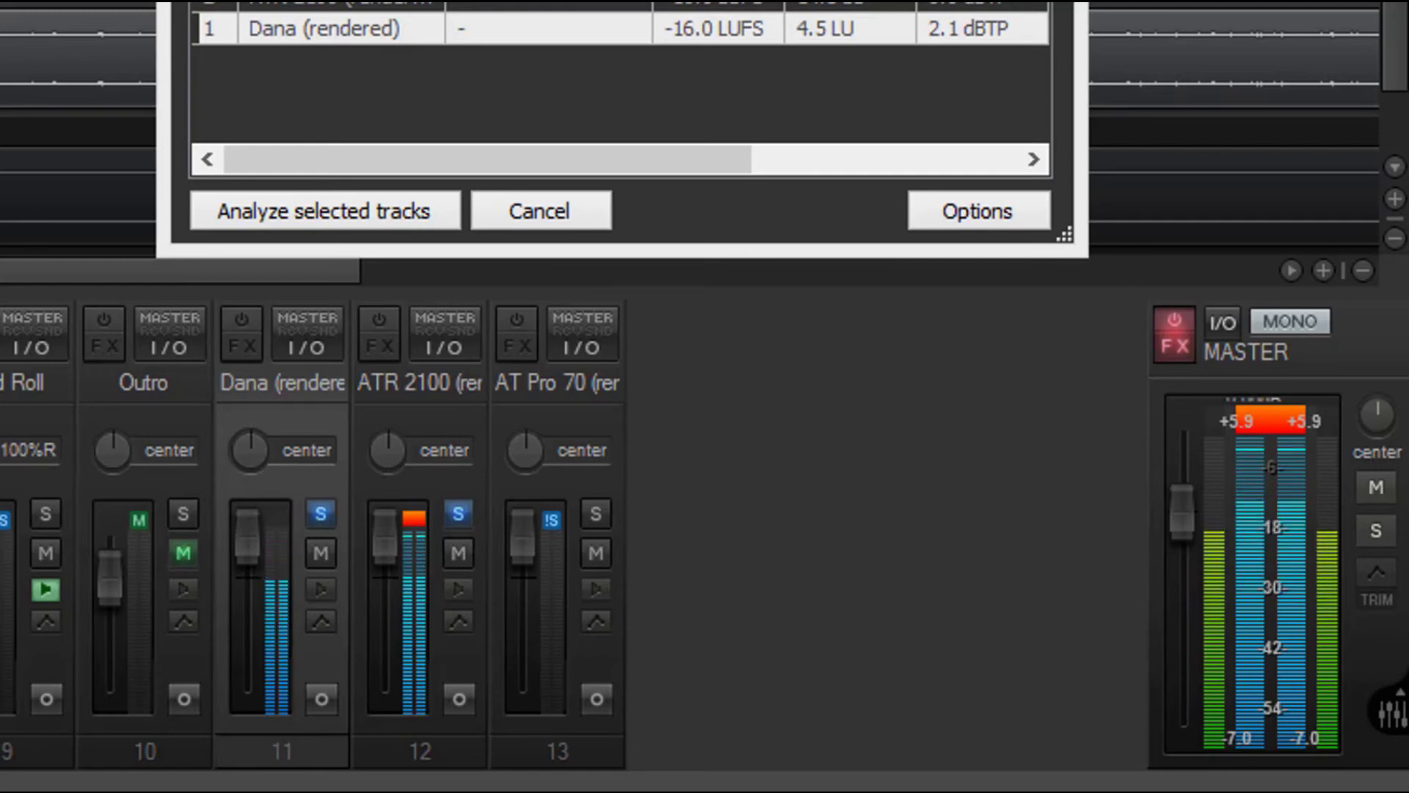
pyautogui.press('space')
pyautogui.click(3, 46)
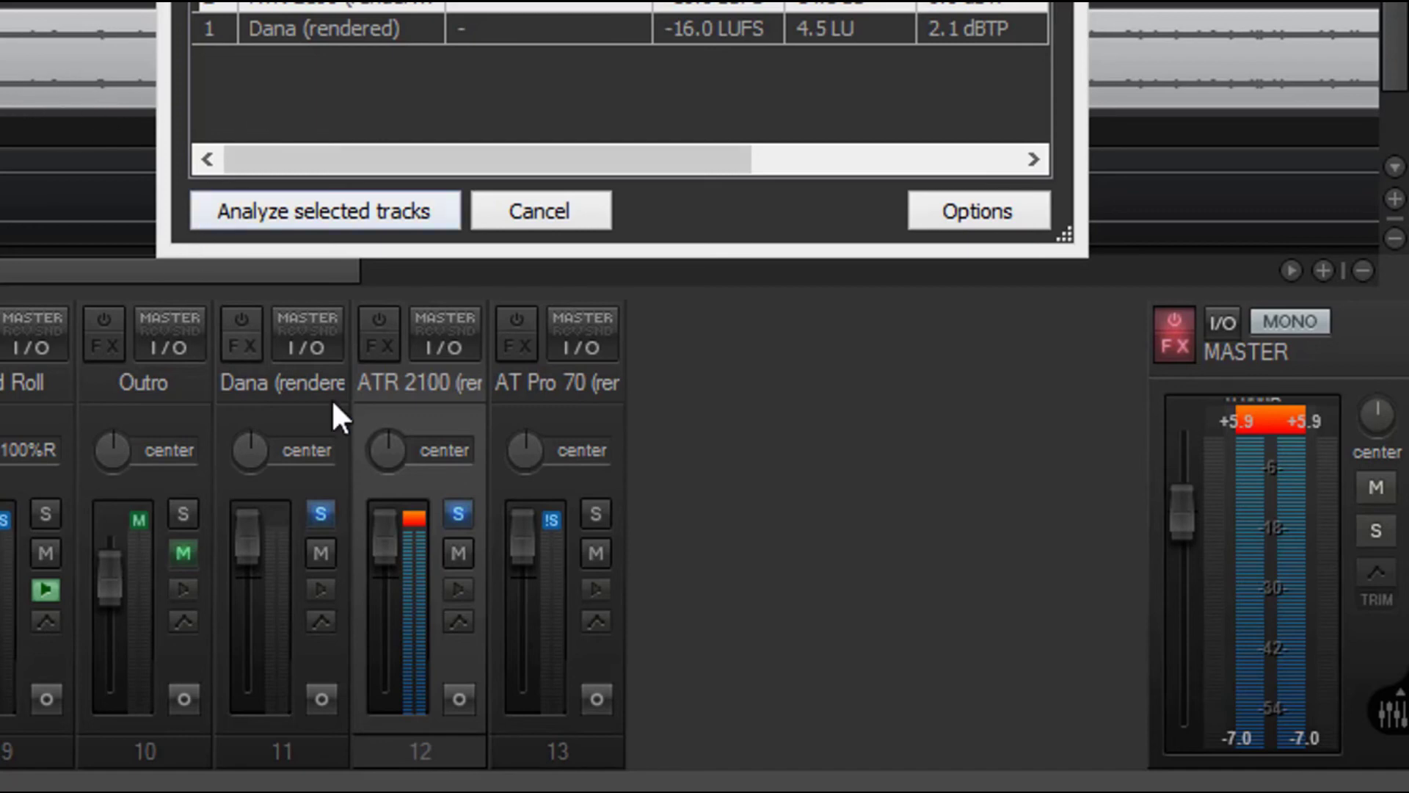
# - Reset the master peak indicator and play the rendered AT Pro 70 track soloed on its own
pyautogui.click(596, 513)
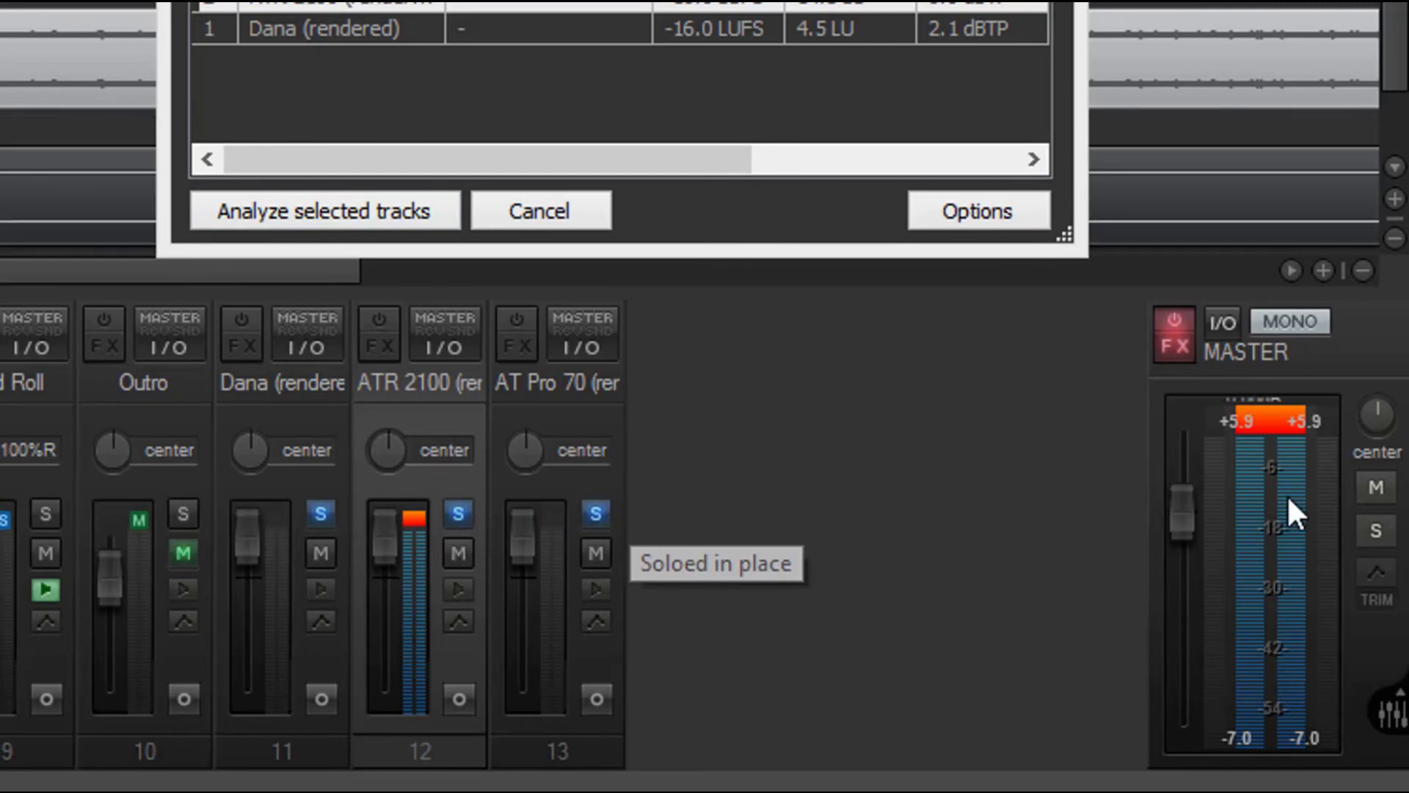
pyautogui.click(1270, 418)
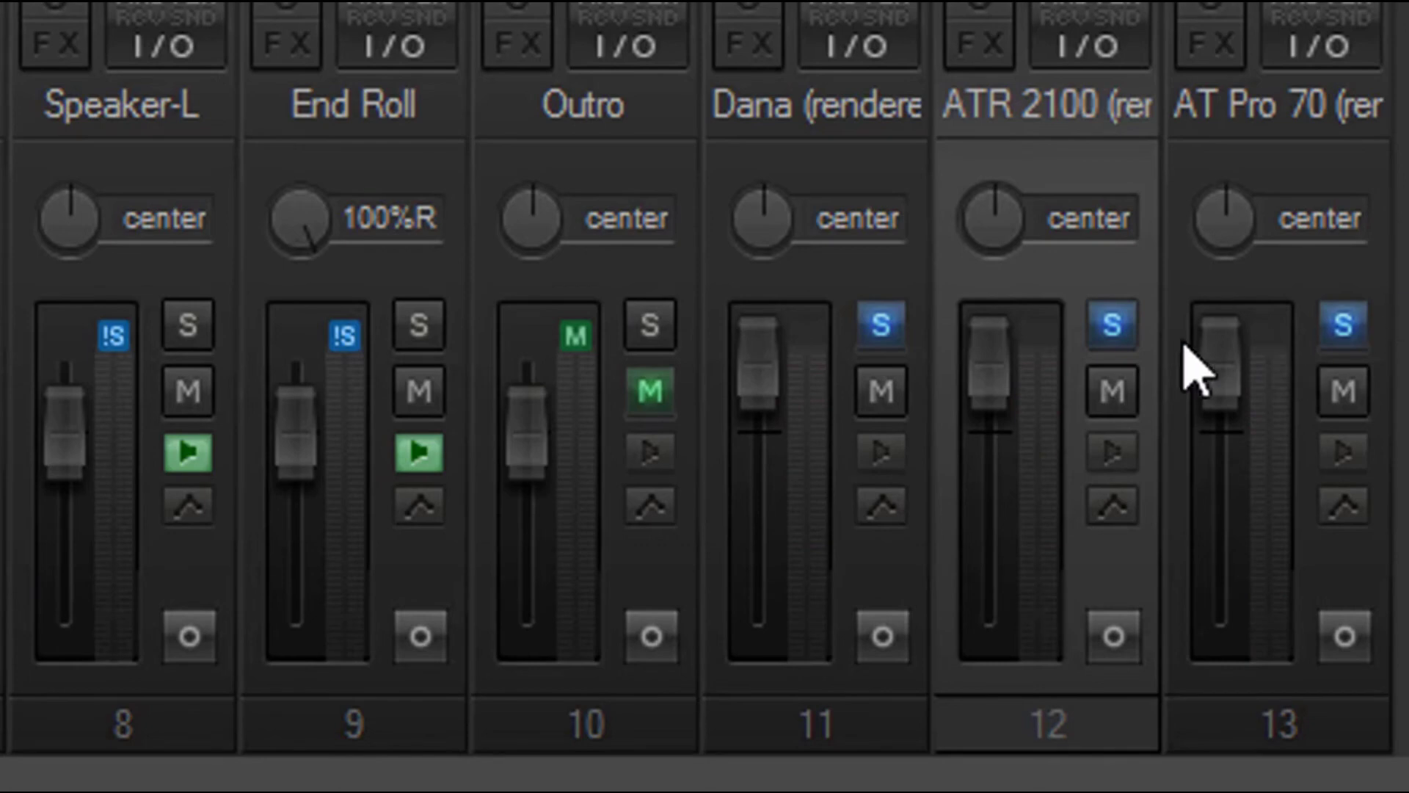
pyautogui.click(1111, 325)
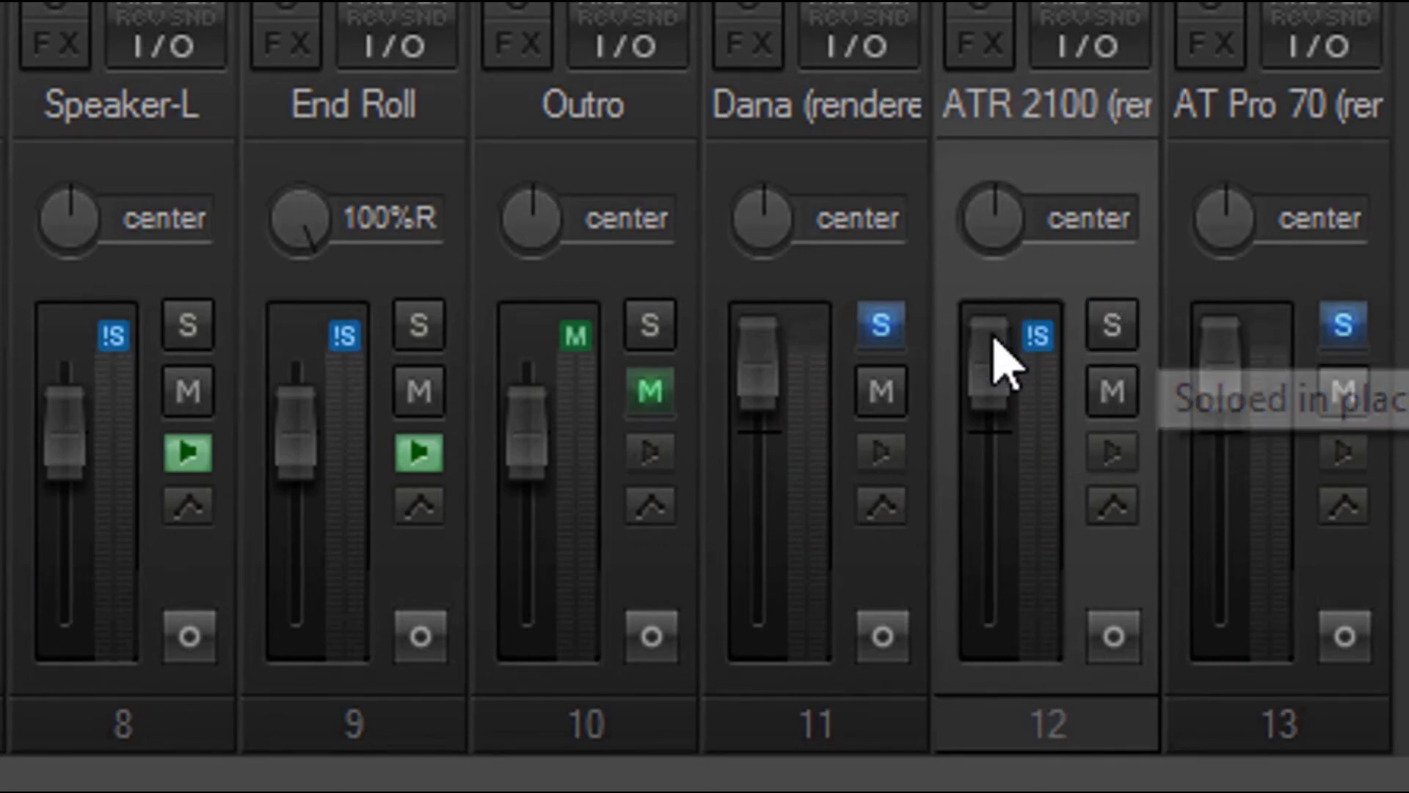
pyautogui.click(883, 327)
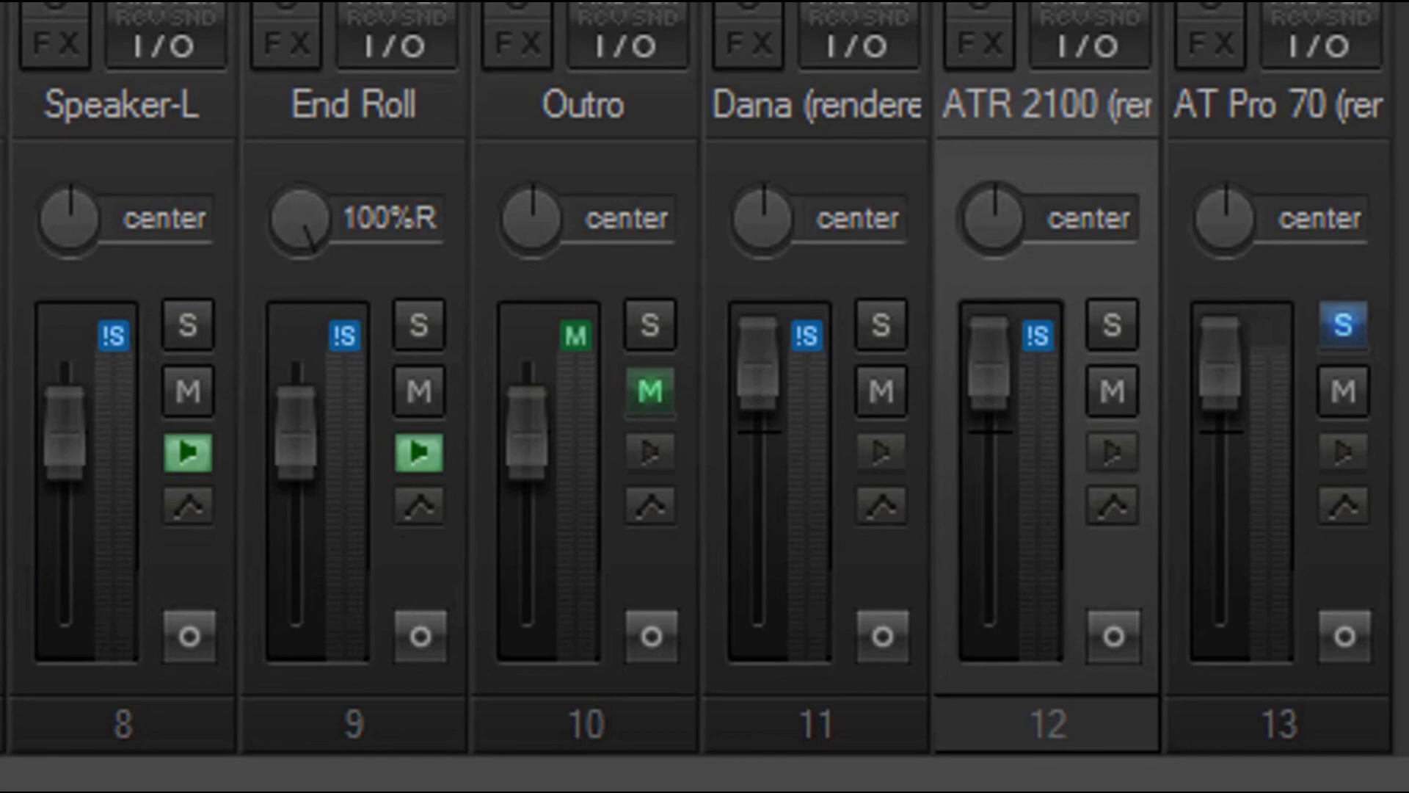
pyautogui.press('space')
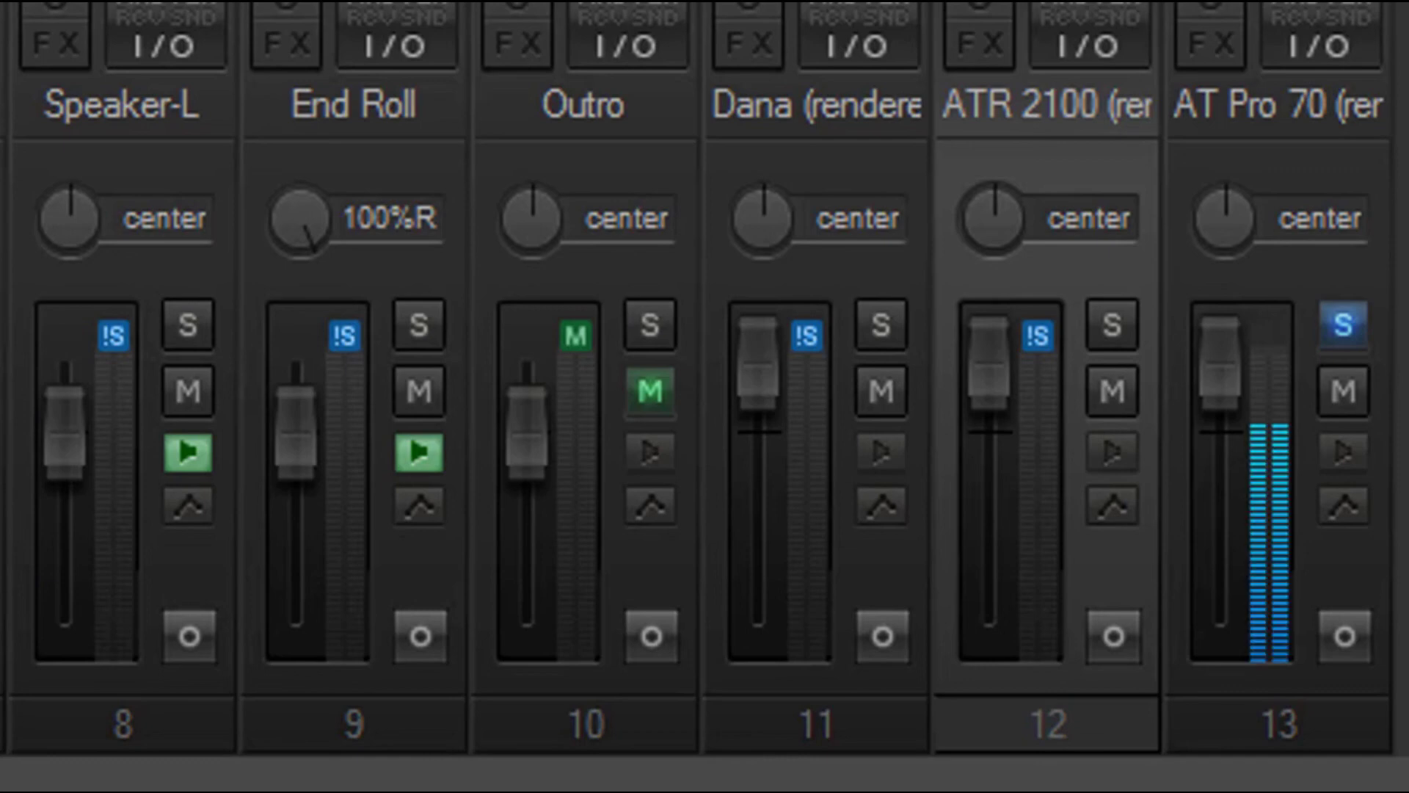